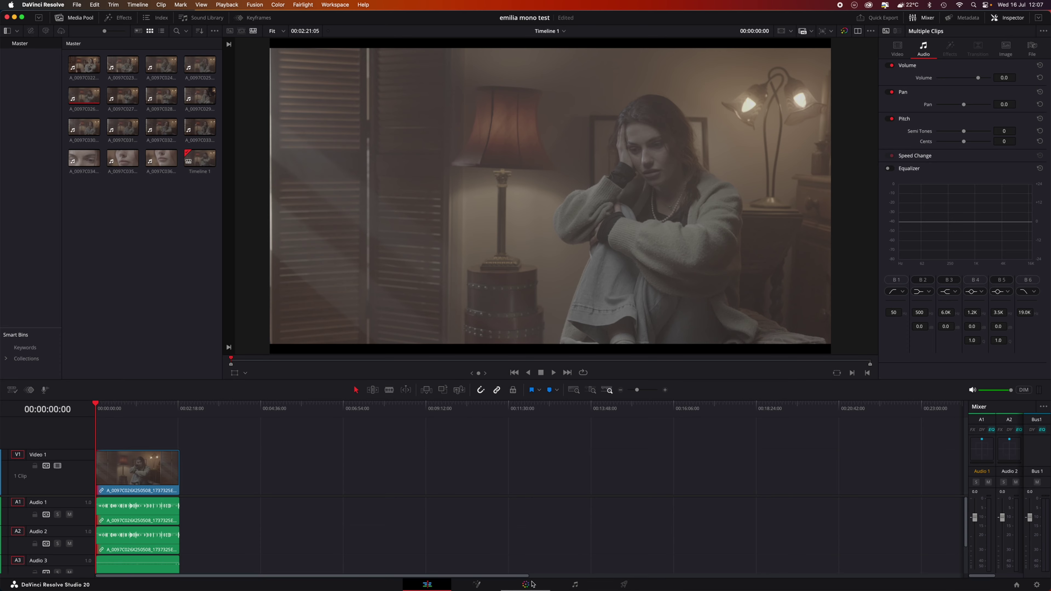
# Step: Switch to the Color page and locate Dehancer Pro 7.3.1 in the effects library
pyautogui.click(533, 584)
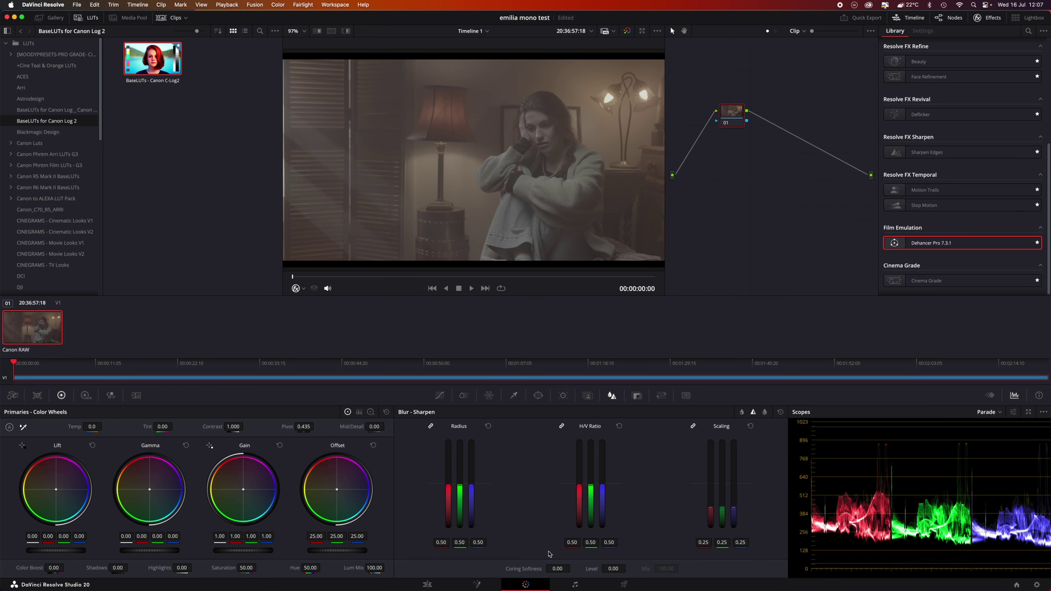
pyautogui.scroll(5, 926, 62)
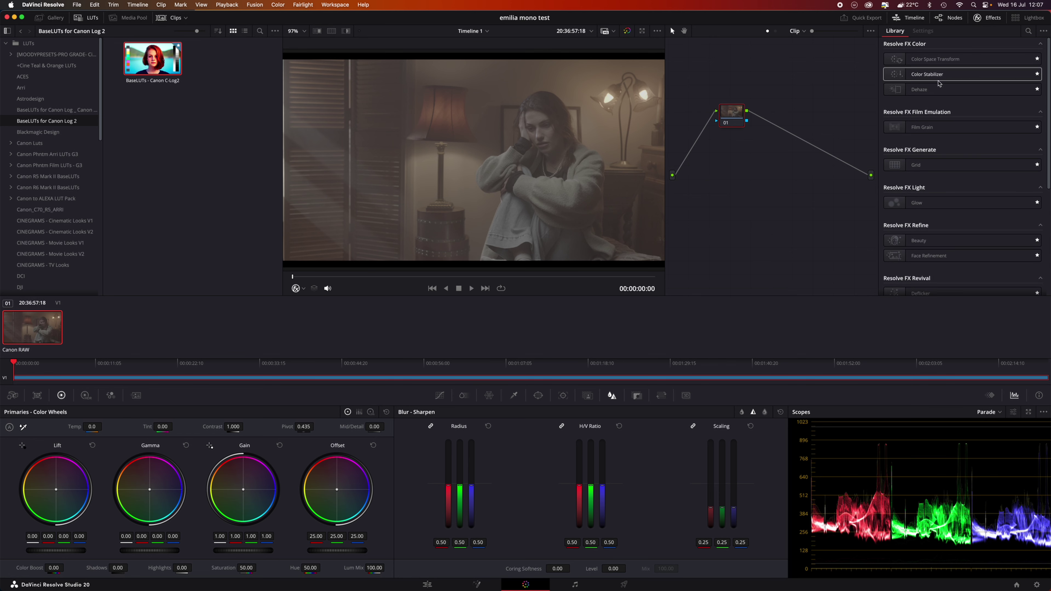
pyautogui.scroll(-5, 964, 137)
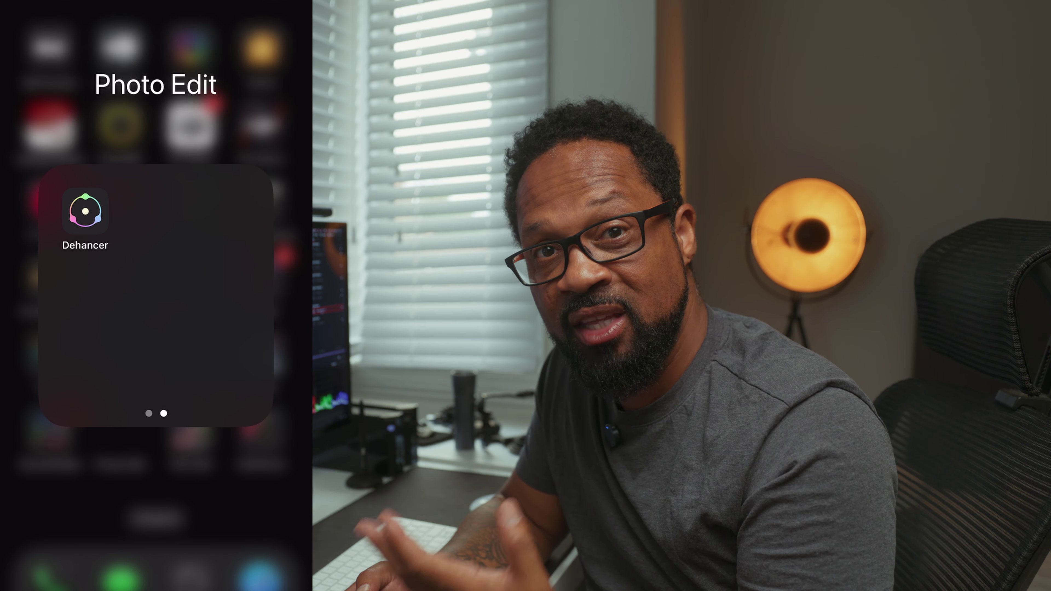
# Step: Launch the Dehancer mobile app, load the most recent video, and move its playhead to 00:25
pyautogui.click(85, 211)
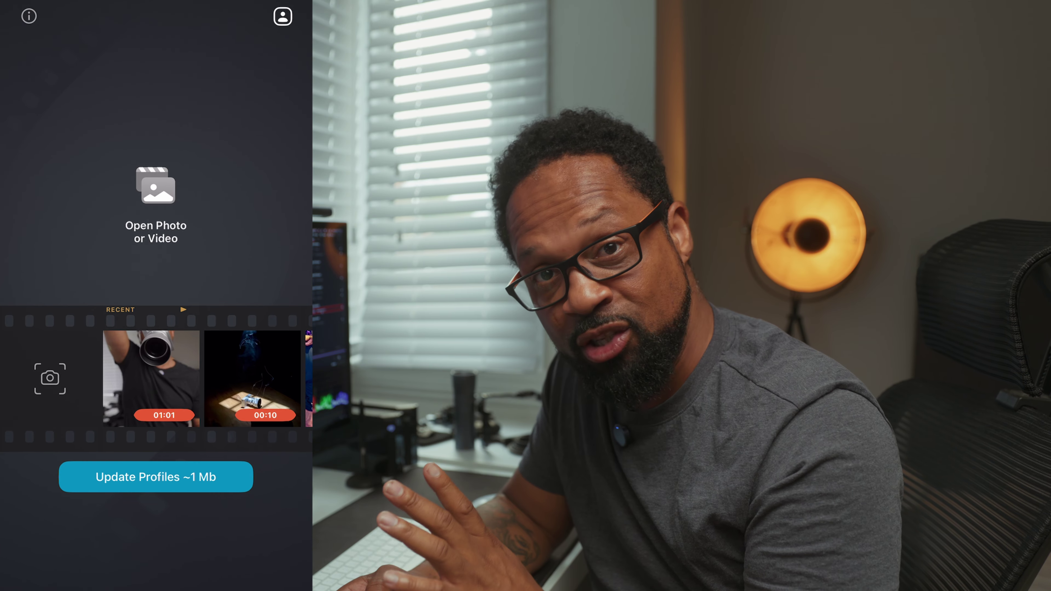
pyautogui.click(151, 379)
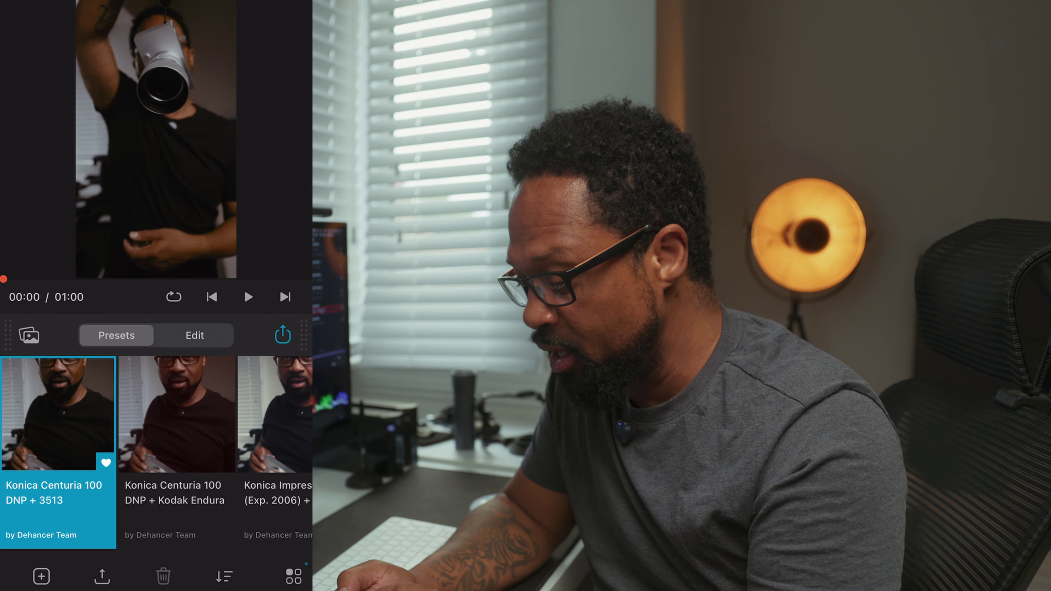
pyautogui.moveTo(49, 279); pyautogui.dragTo(133, 279)
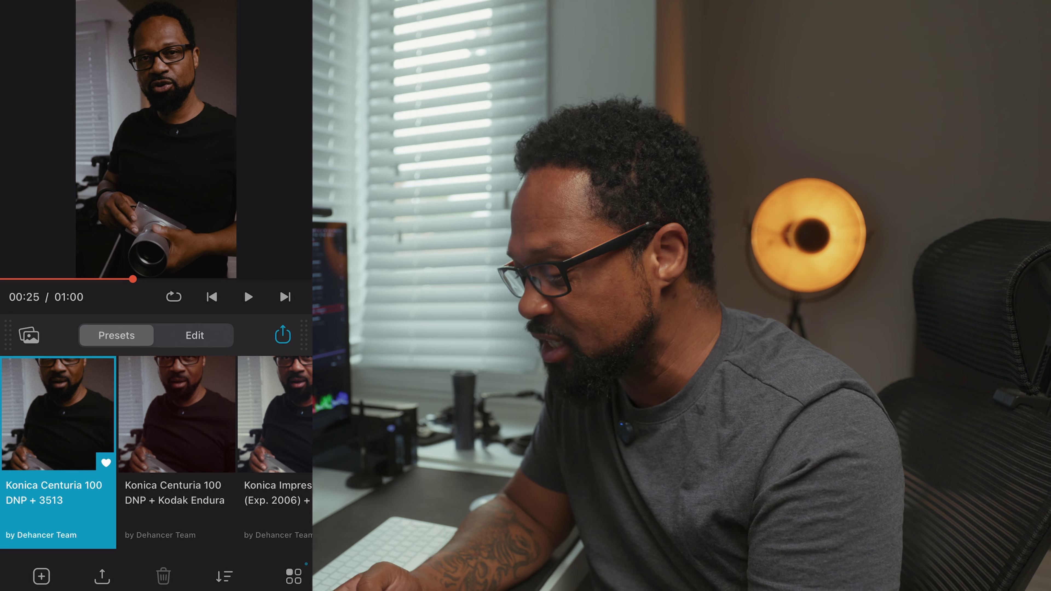
# Step: Preview the Konica Centuria, Konica Impresa, Konica Minolta and Lomochrome Metropolis film presets on the video
pyautogui.click(177, 451)
pyautogui.click(275, 414)
pyautogui.moveTo(249, 414); pyautogui.dragTo(52, 414)
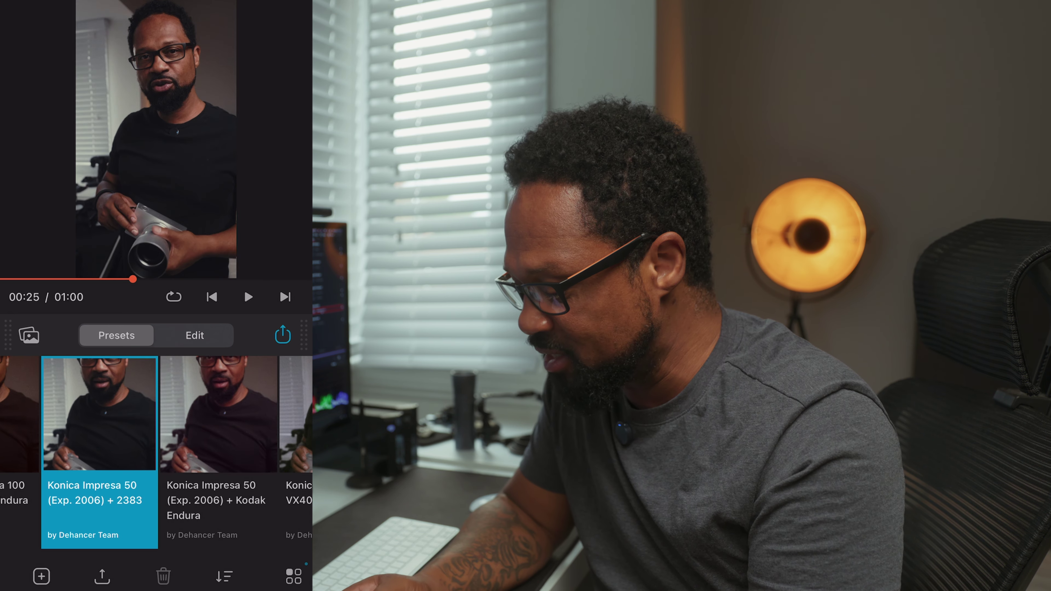
pyautogui.click(219, 414)
pyautogui.click(296, 414)
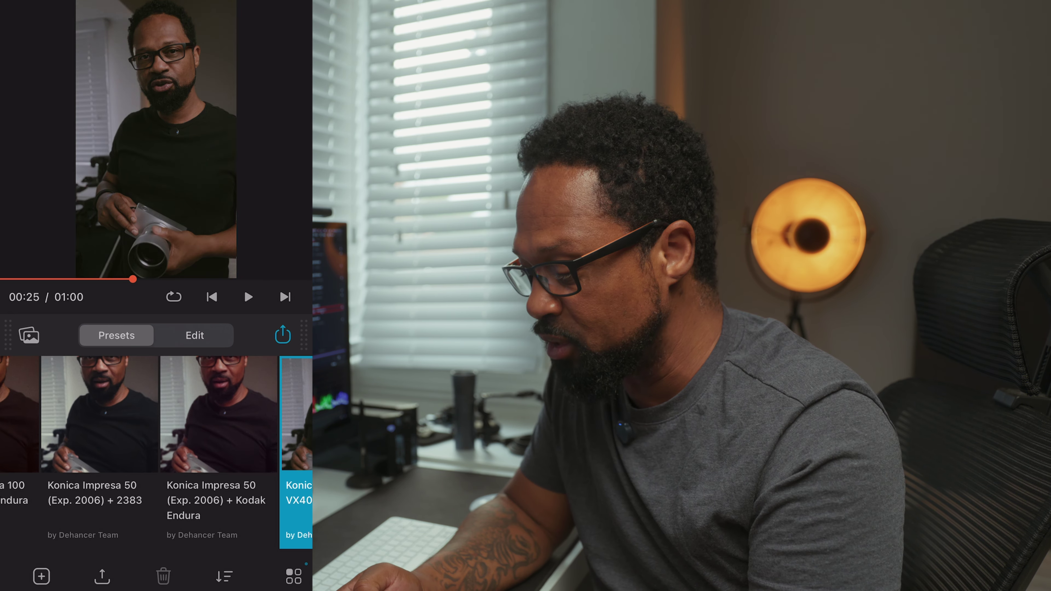
pyautogui.moveTo(249, 414); pyautogui.dragTo(94, 414)
pyautogui.click(278, 414)
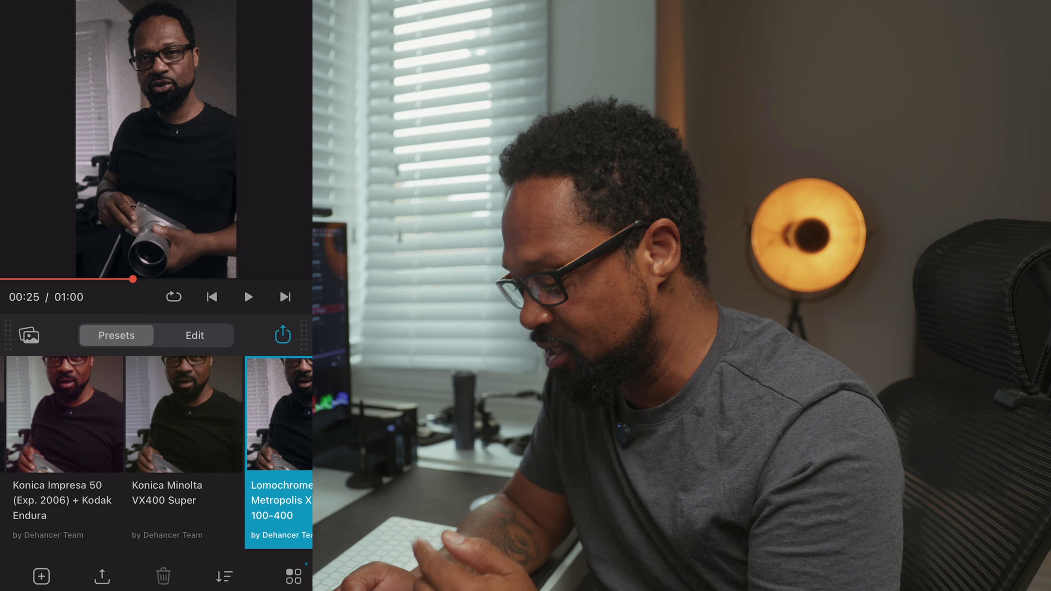
# Step: Look through the mobile app's Edit tools for the video
pyautogui.click(195, 335)
pyautogui.scroll(-3, 156, 476)
pyautogui.moveTo(281, 458)
pyautogui.mouseDown()
pyautogui.moveTo(183, 458)
pyautogui.moveTo(282, 458)
pyautogui.mouseUp()
pyautogui.scroll(-2, 156, 476)
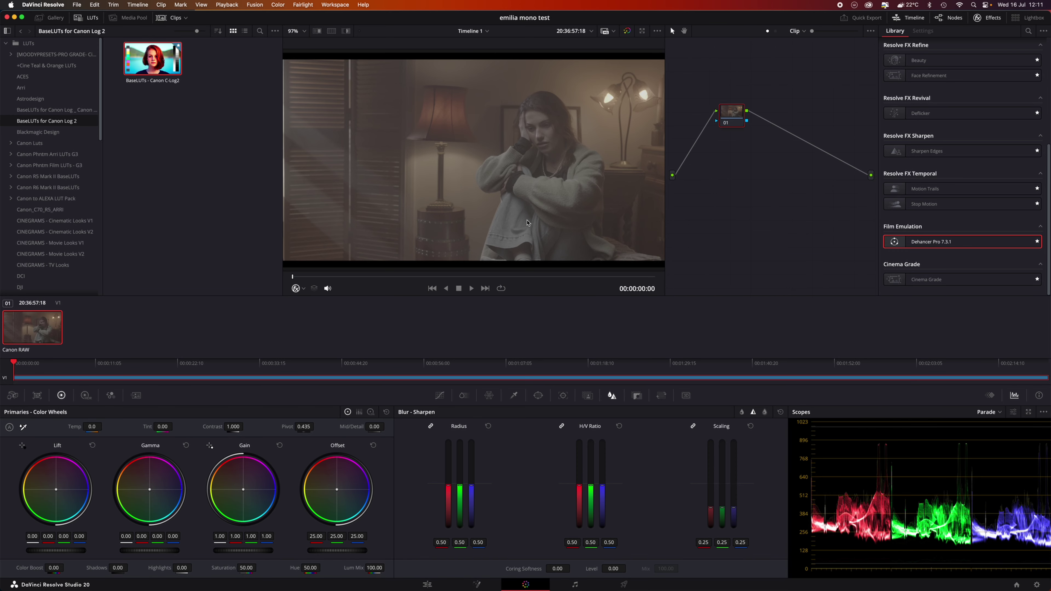
# Step: In DaVinci Resolve, show the custom curves and check the clip's Camera Raw settings, returning to the primaries color wheels
pyautogui.click(440, 396)
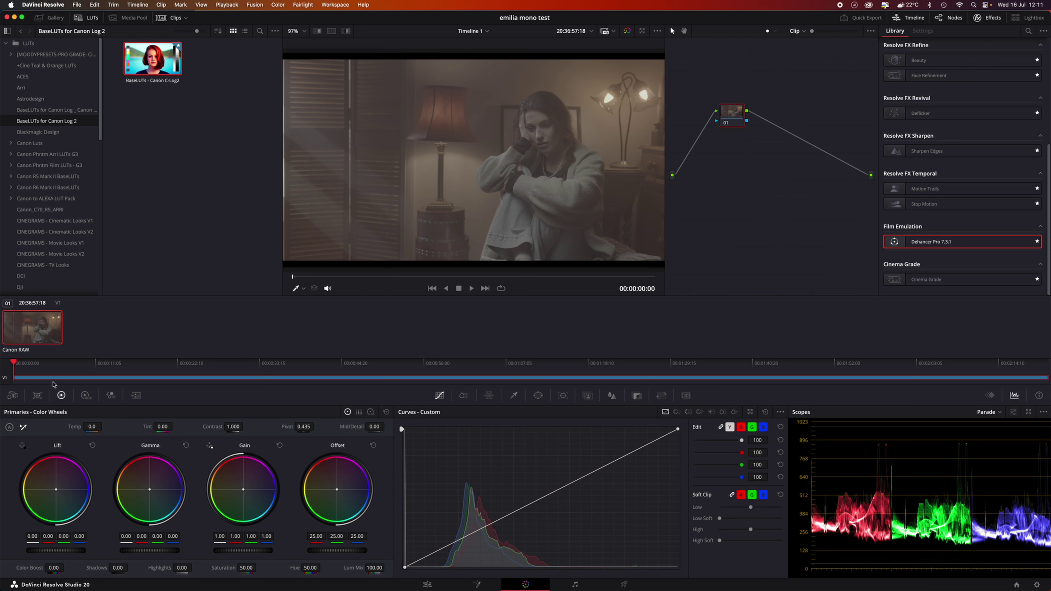
pyautogui.click(13, 396)
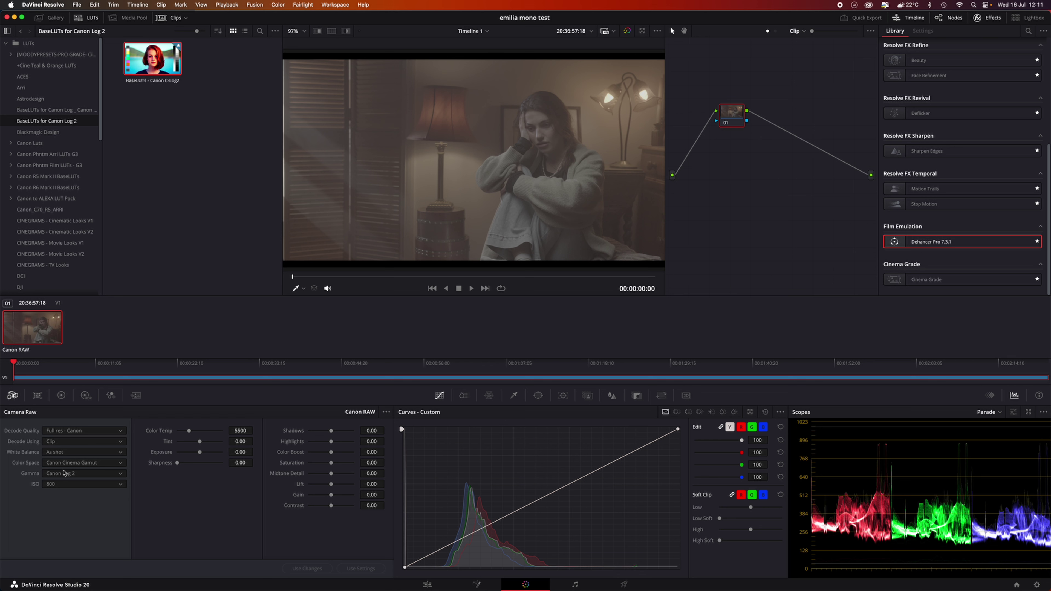
pyautogui.click(60, 395)
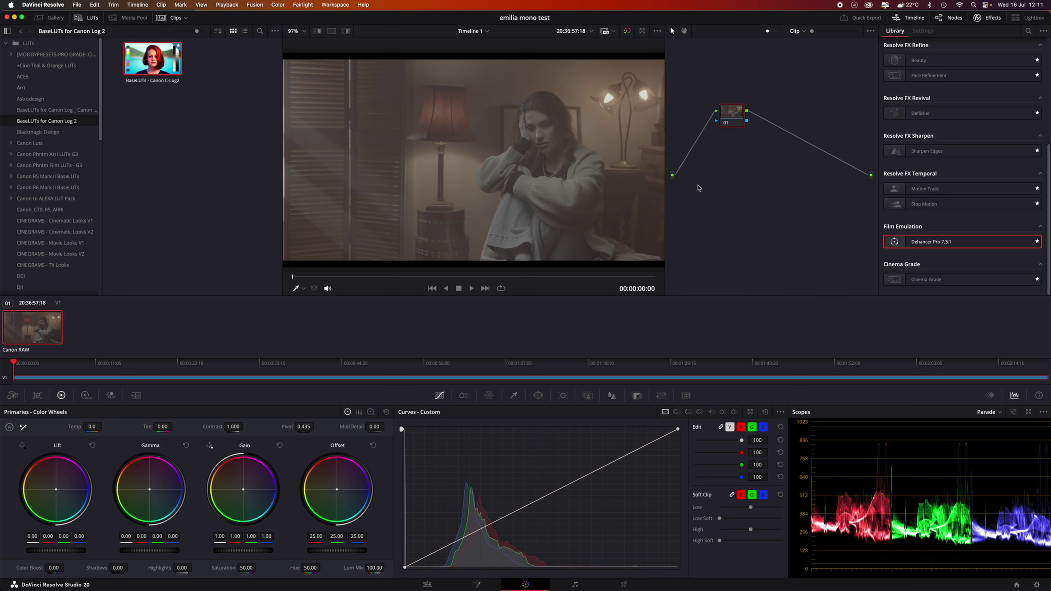
# Step: Add two serial nodes after node 01 and white-balance node 01 by sampling the woman's grey clothing
pyautogui.hotkey('alt', 's')
pyautogui.hotkey('alt', 's')
pyautogui.moveTo(730, 123); pyautogui.dragTo(735, 123)
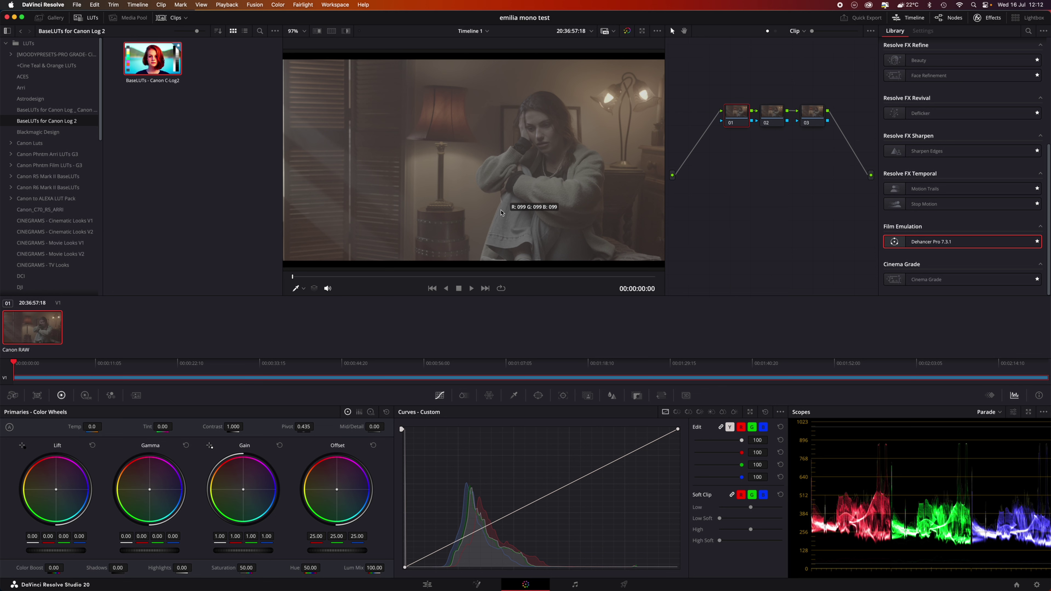
pyautogui.click(512, 213)
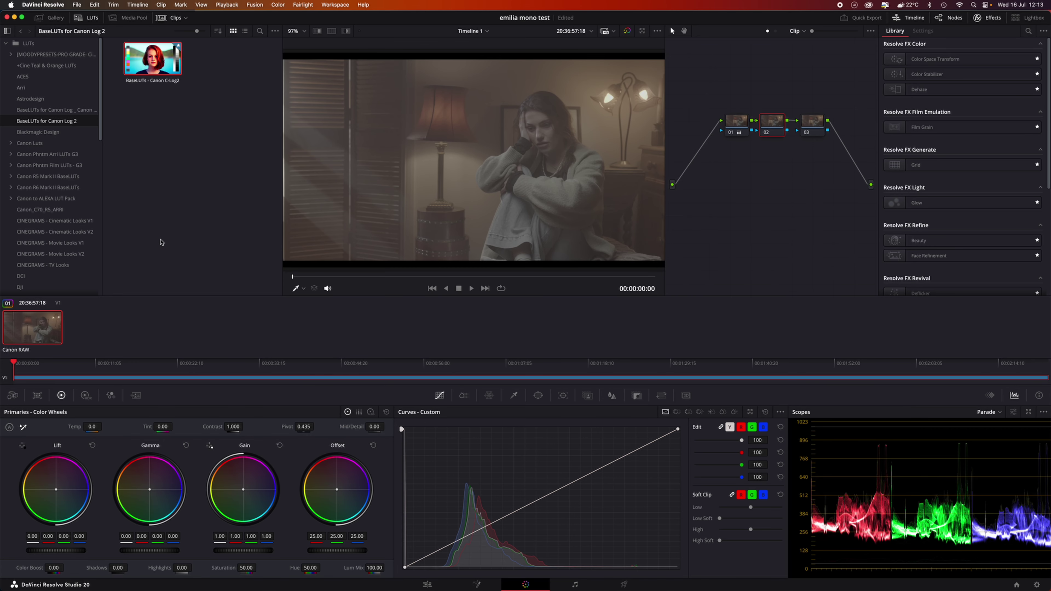
# Step: Apply the BaseLUTs - Canon C-Log2 LUT to node 02 and the Dehancer Pro 7.3.1 effect to node 03
pyautogui.moveTo(159, 78); pyautogui.dragTo(505, 193)
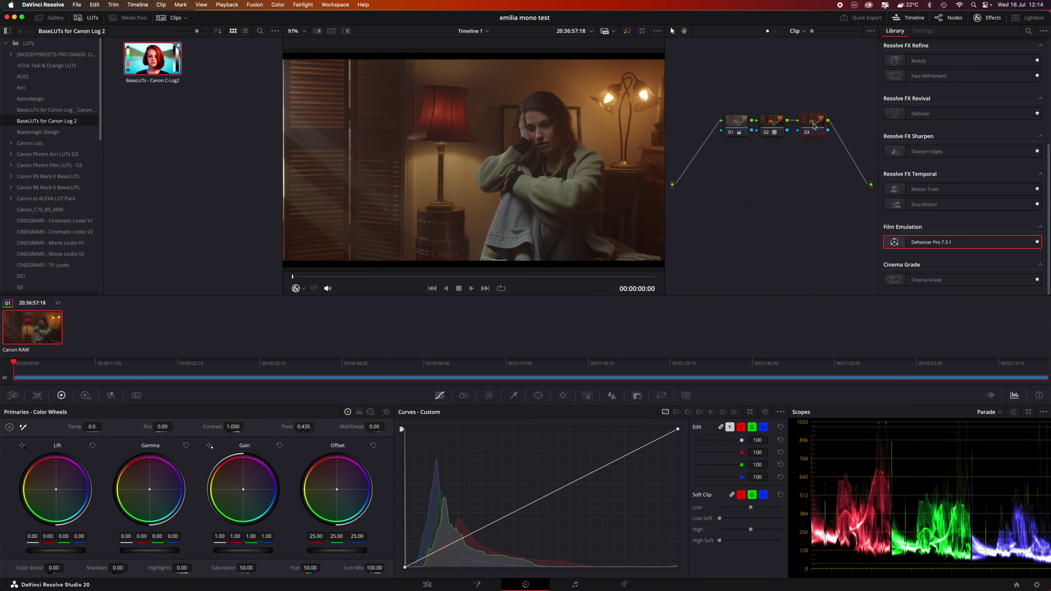
pyautogui.moveTo(937, 244); pyautogui.dragTo(813, 121)
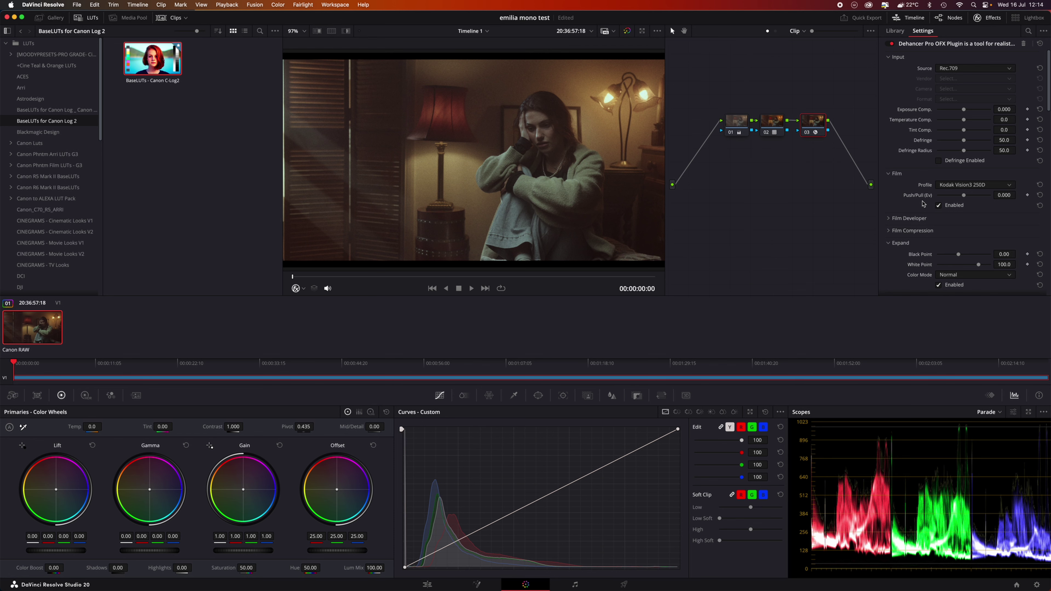
# Step: Examine the Dehancer Pro settings, including Film Developer, Film Compression, Expand, Overscan, Vignette and the Quality options
pyautogui.scroll(-5, 923, 203)
pyautogui.click(889, 135)
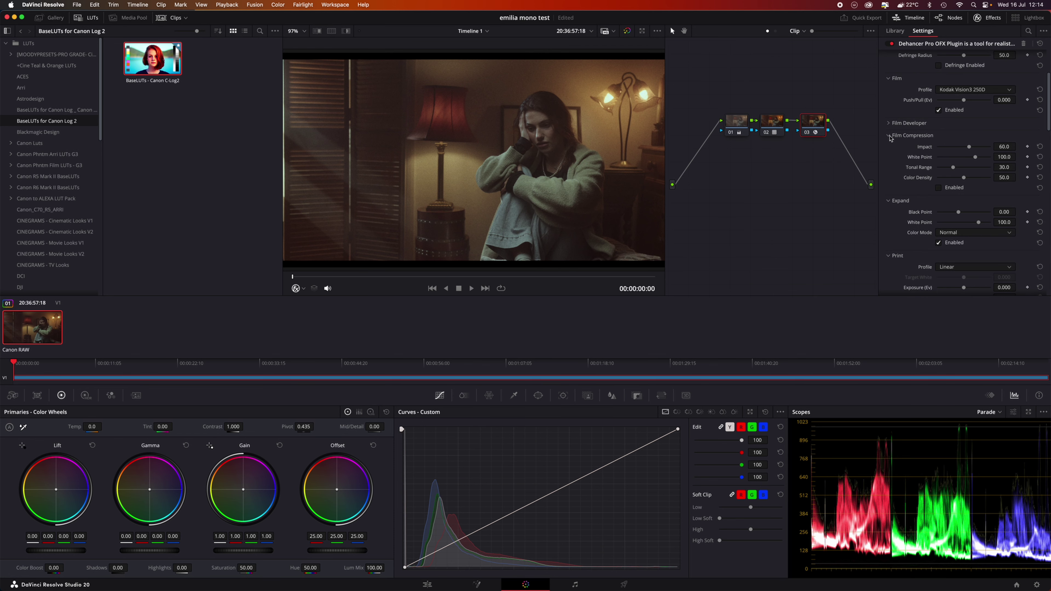
pyautogui.click(890, 136)
pyautogui.click(890, 123)
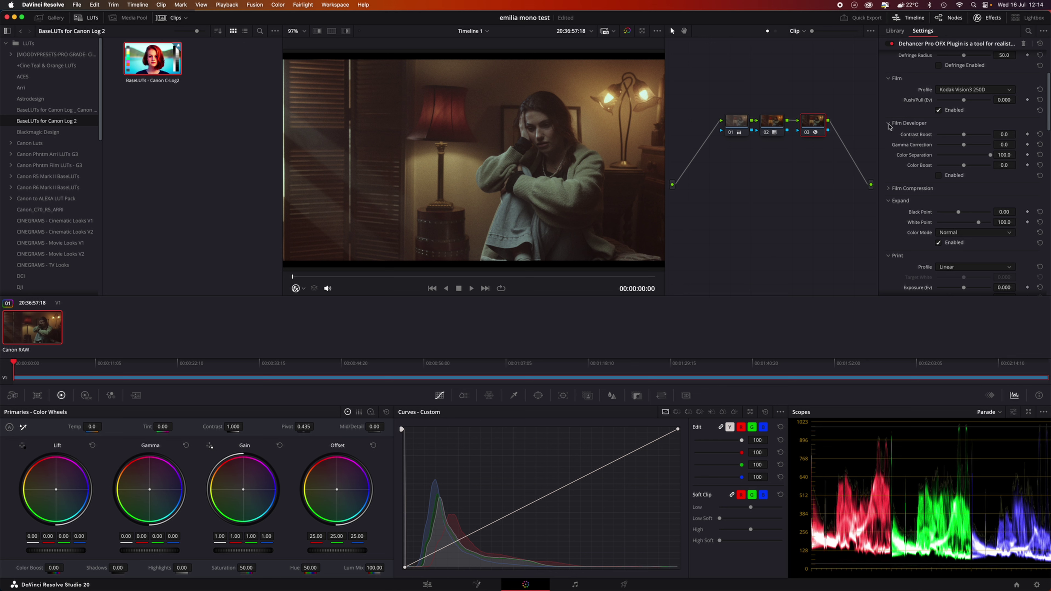
pyautogui.click(892, 126)
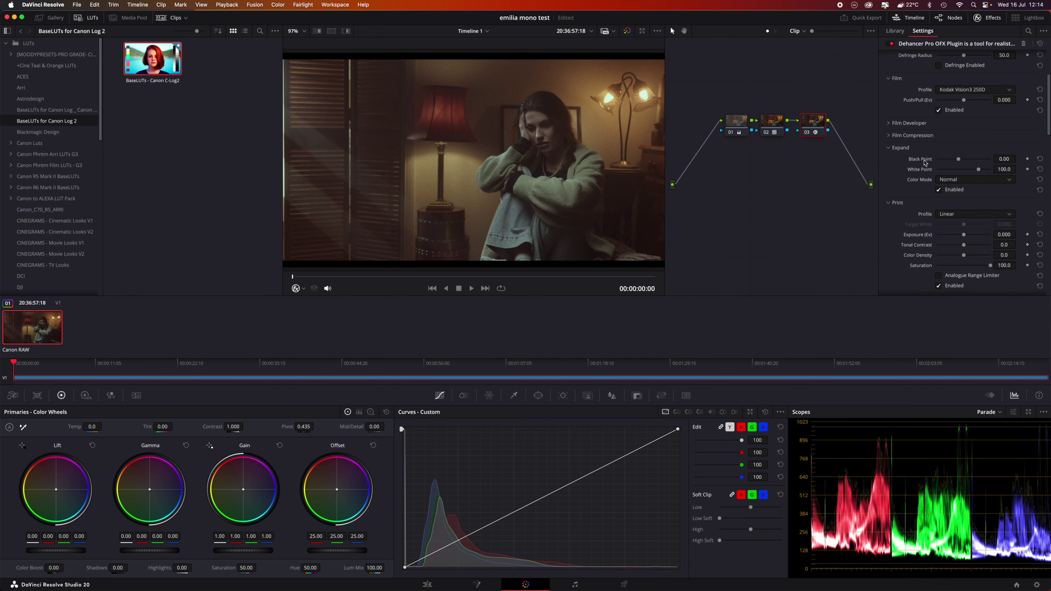
pyautogui.scroll(-3, 934, 211)
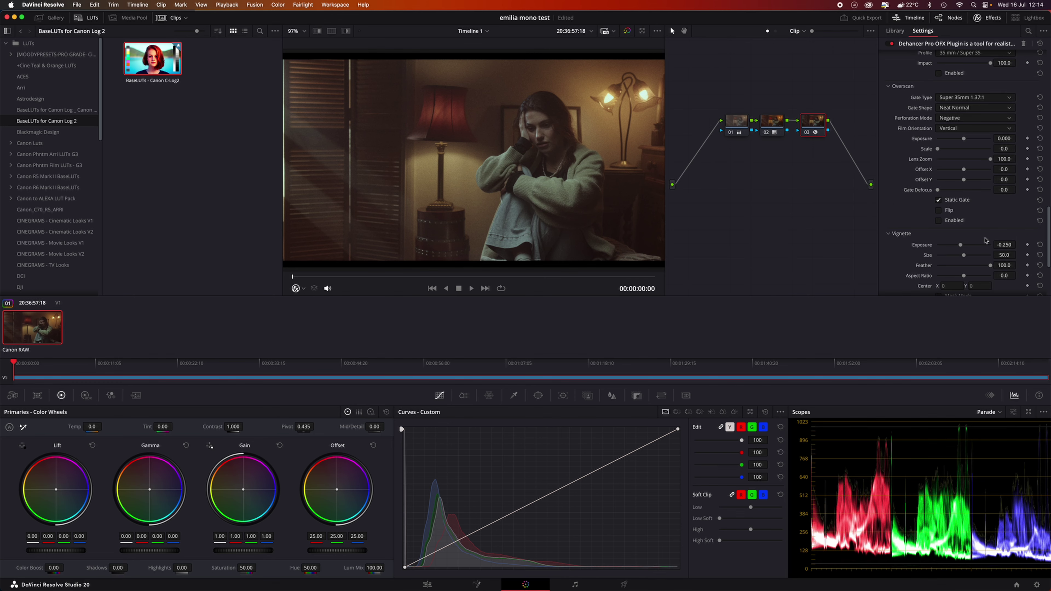
pyautogui.scroll(-5, 988, 194)
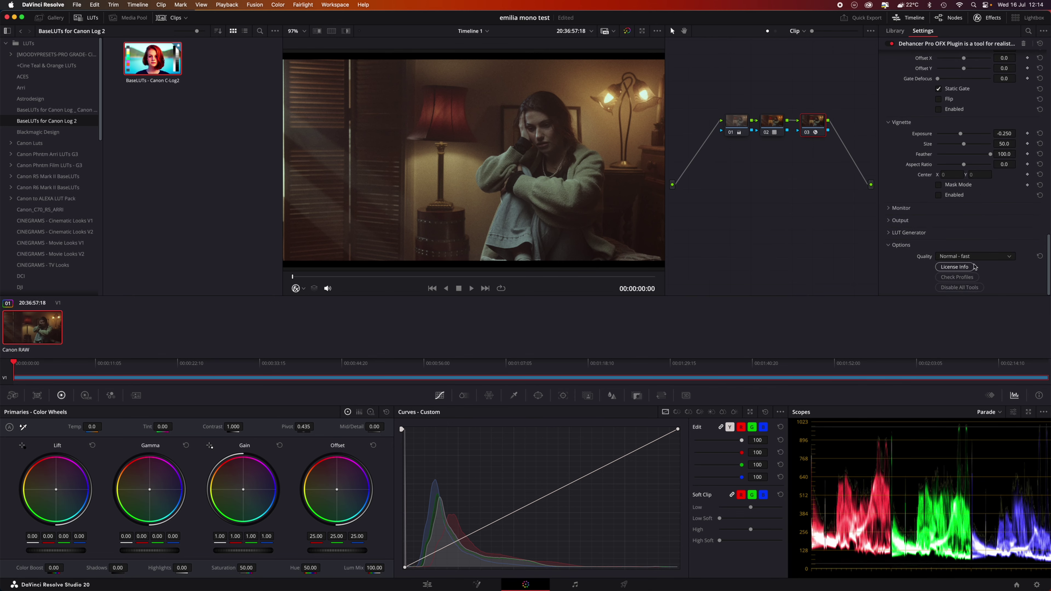
pyautogui.click(967, 256)
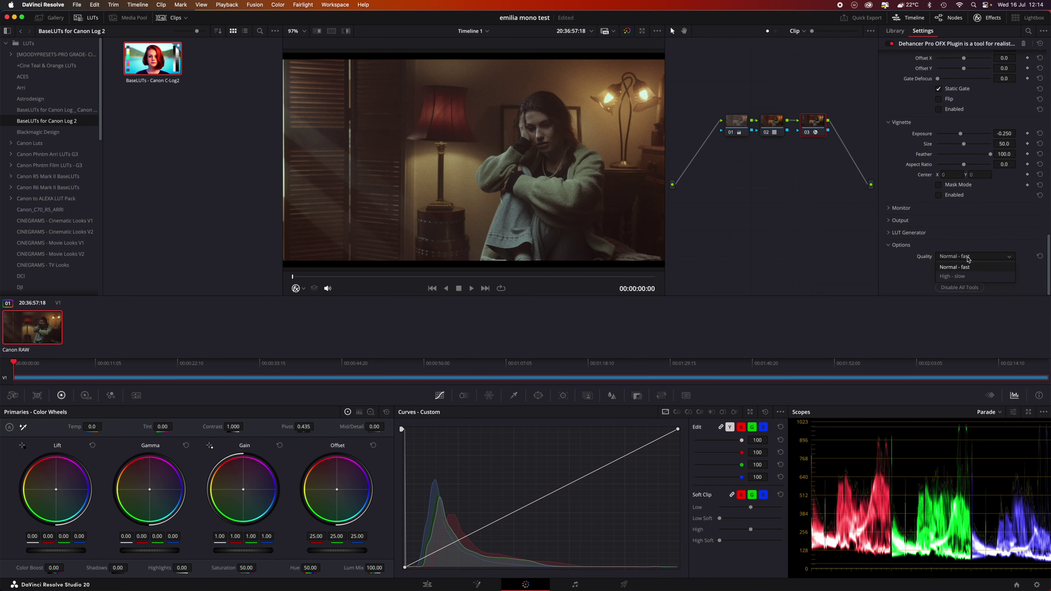
pyautogui.scroll(5, 968, 259)
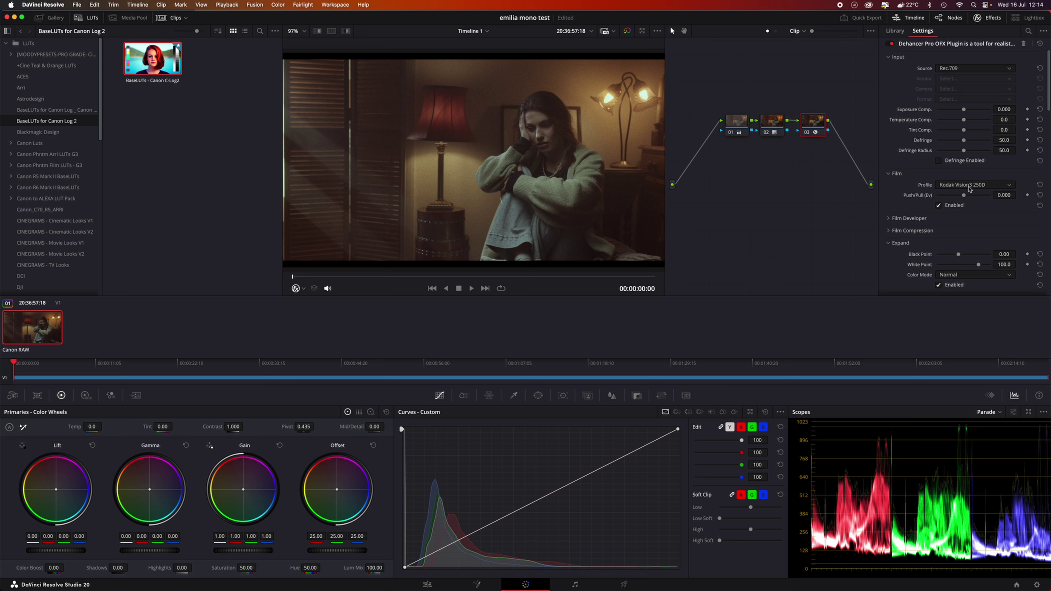
# Step: Set the Dehancer film profile to Agfa Agfacolor XRS 200 (Exp. 1991)
pyautogui.click(972, 185)
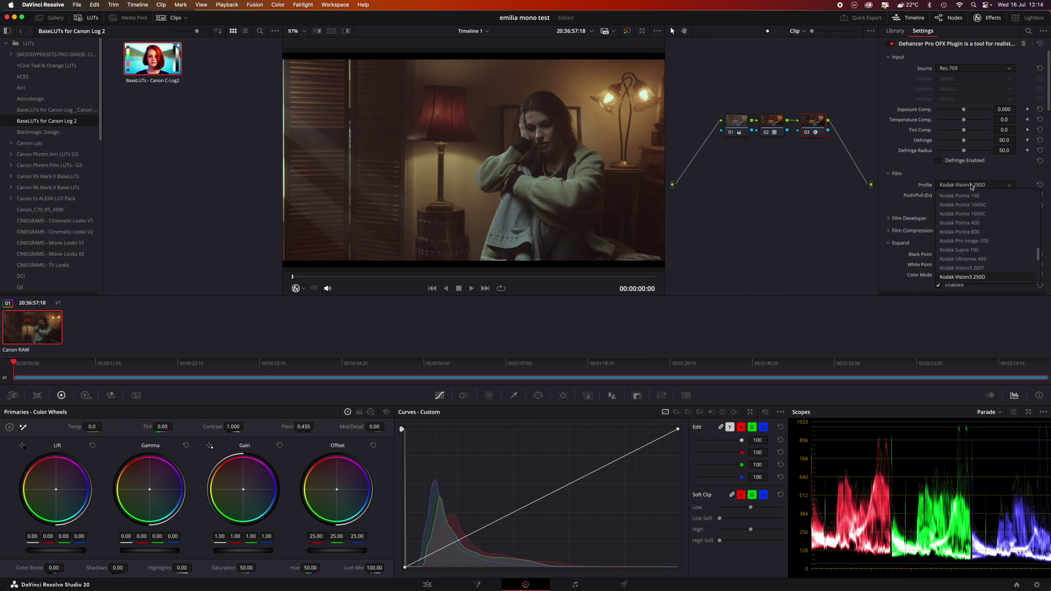
pyautogui.scroll(-5, 972, 230)
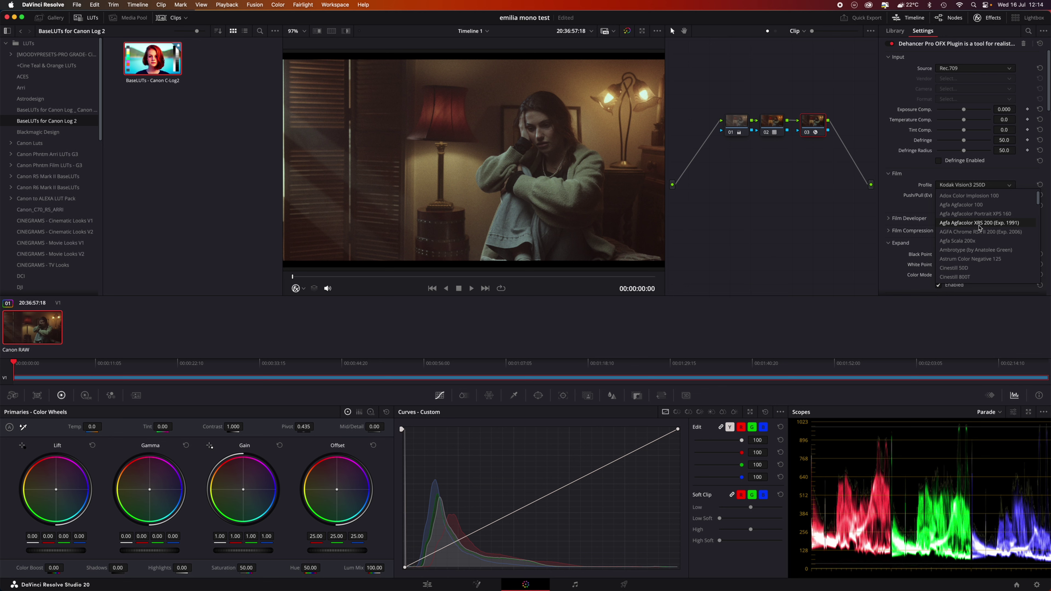
pyautogui.click(979, 223)
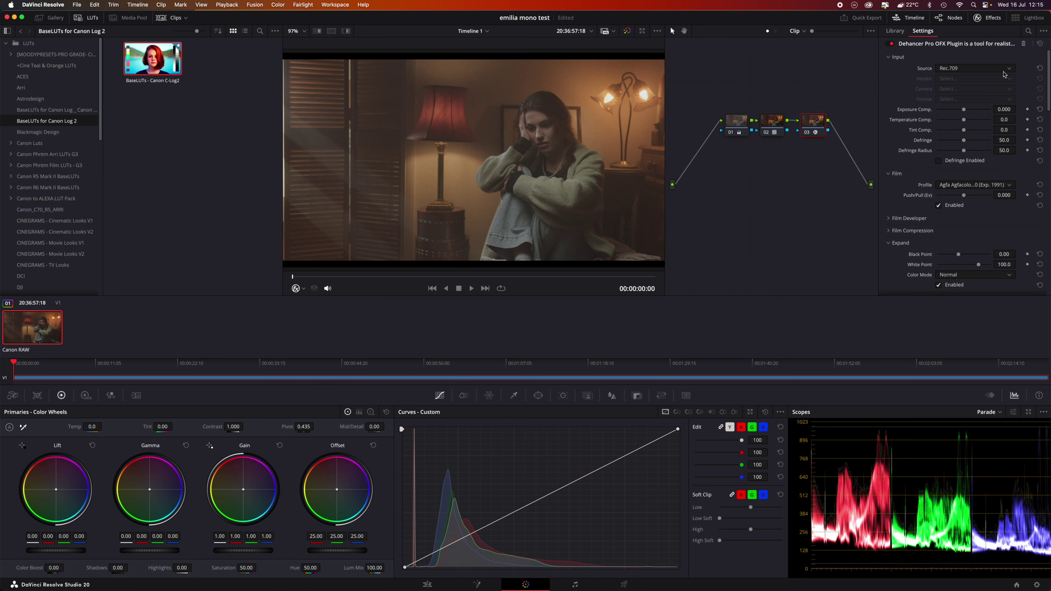
# Step: Try a camera-specific Dehancer input source with Canon as the vendor, and check the camera choices
pyautogui.click(957, 69)
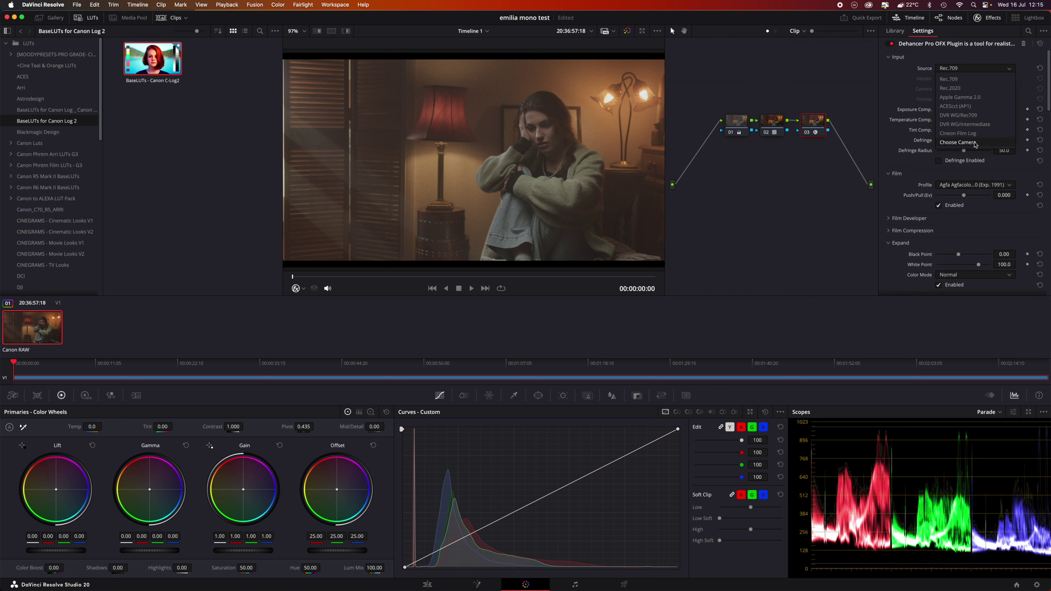
pyautogui.click(975, 143)
pyautogui.click(974, 78)
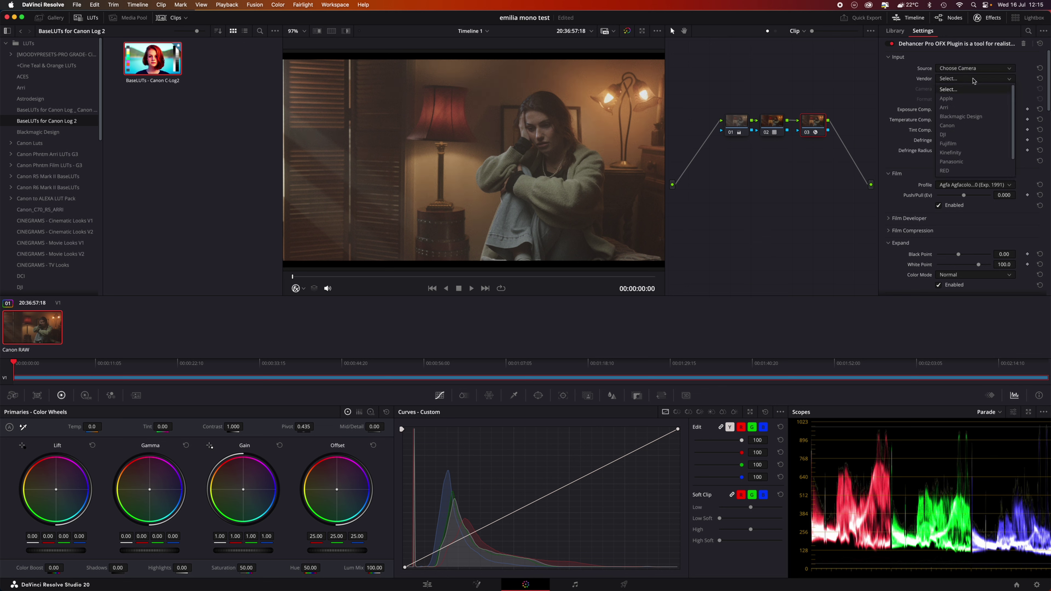
pyautogui.click(968, 126)
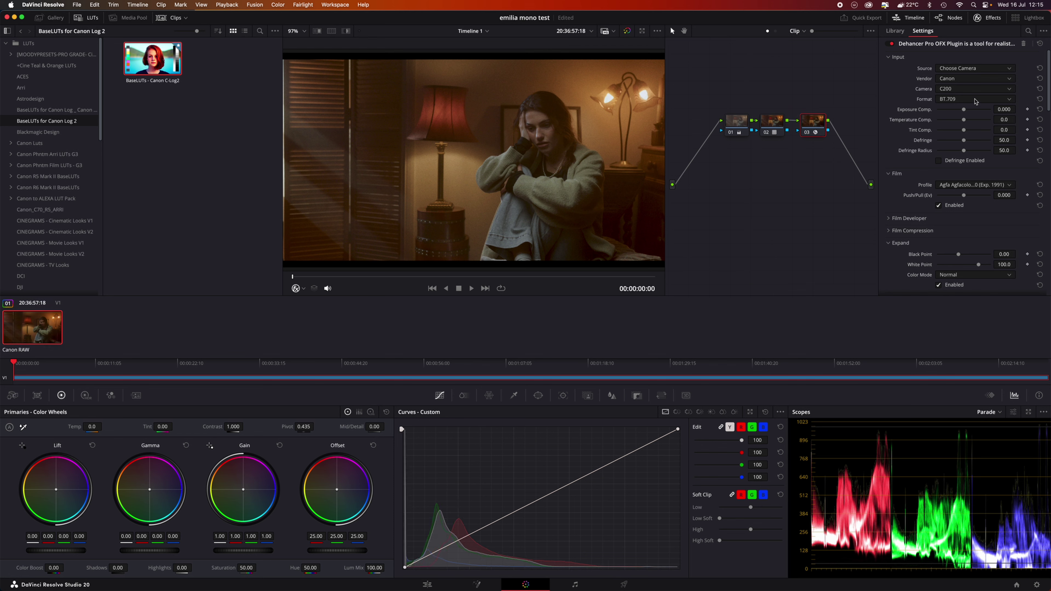
pyautogui.click(973, 90)
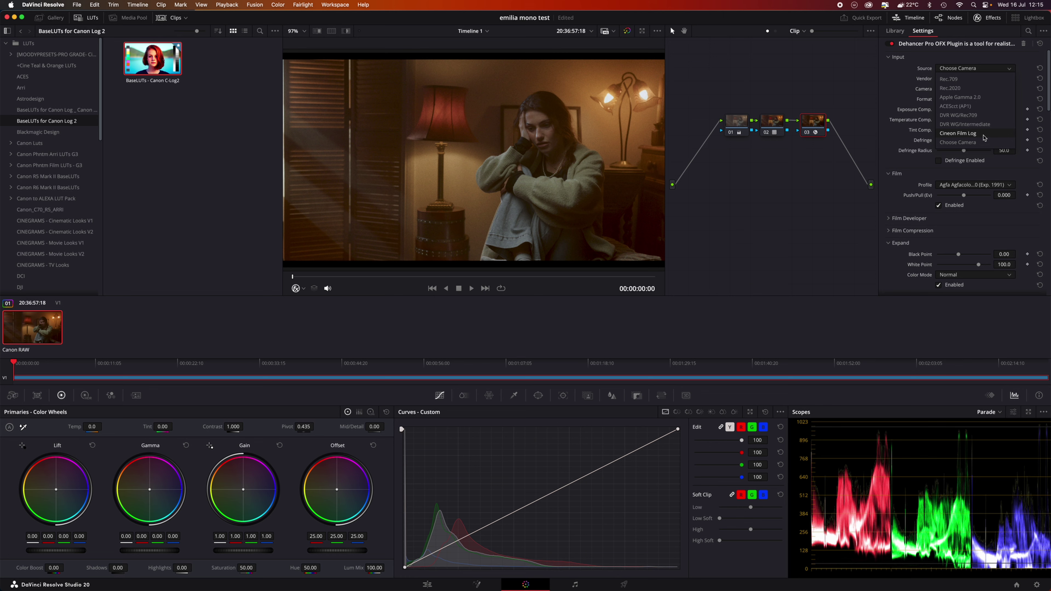
# Step: Set the Dehancer input source to Cineon Film Log
pyautogui.click(984, 134)
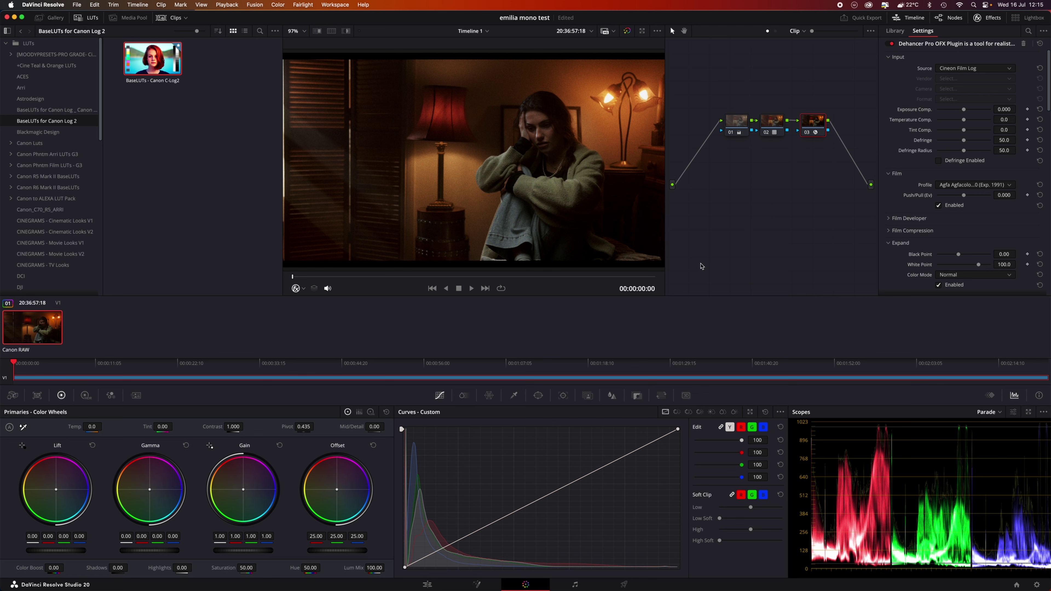
# Step: Add a serial node after the Dehancer node and set its Shadows to 22.00, with Lift at 0.00
pyautogui.hotkey('alt', 's')
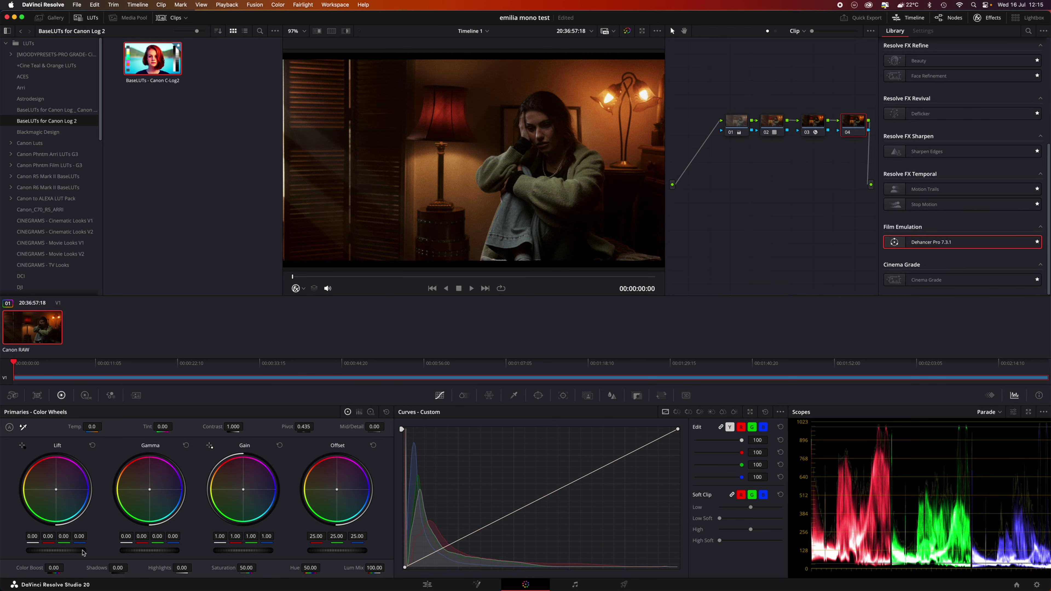
pyautogui.moveTo(30, 537); pyautogui.dragTo(31, 537)
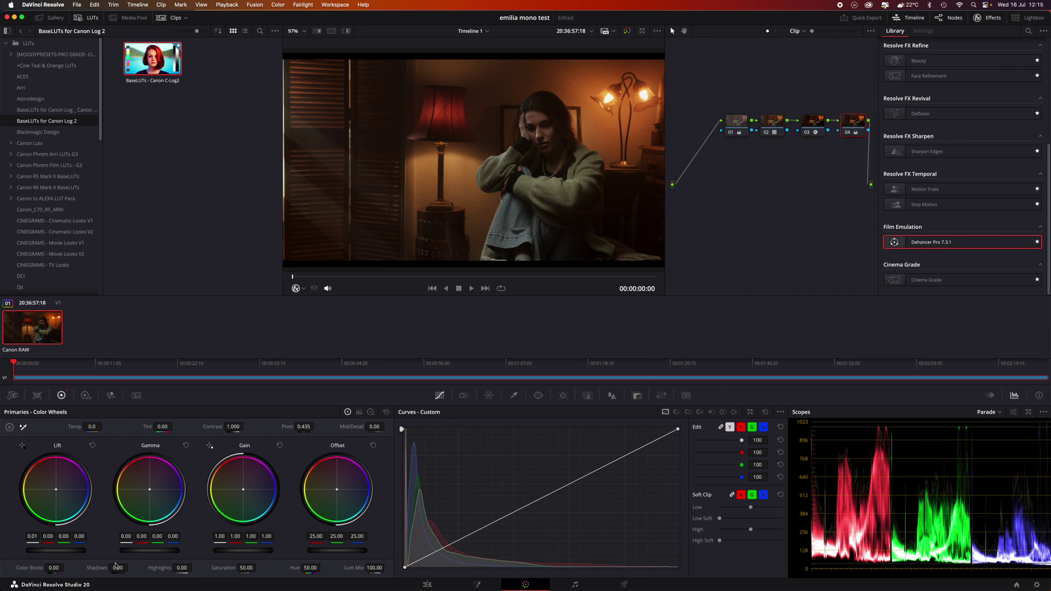
pyautogui.moveTo(116, 570); pyautogui.dragTo(133, 571)
pyautogui.moveTo(36, 538); pyautogui.dragTo(32, 535)
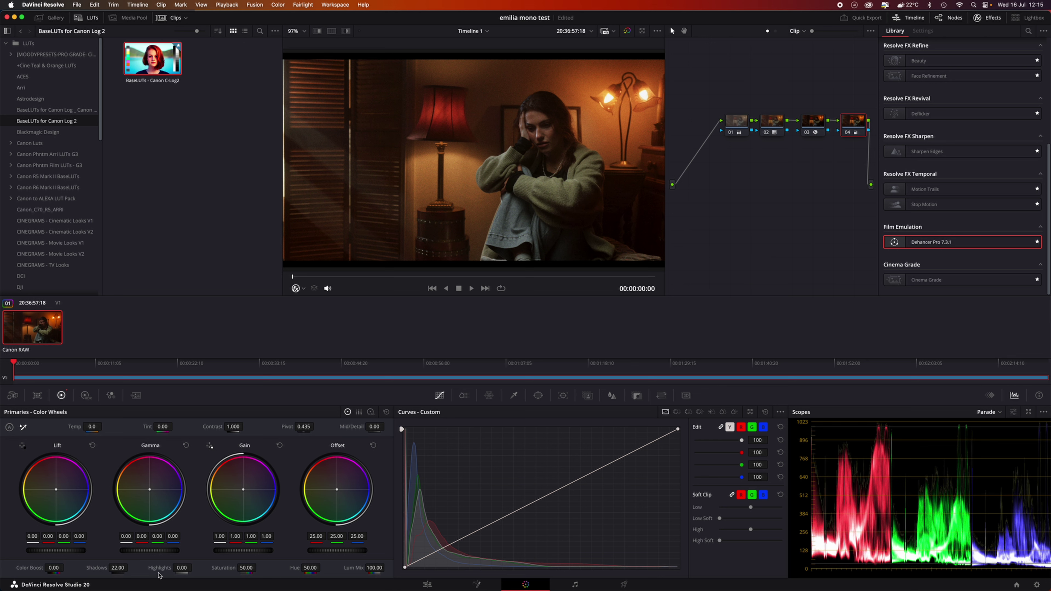
# Step: Raise the Shadows of the serial node after the Dehancer node to about 34.50
pyautogui.moveTo(115, 568); pyautogui.dragTo(121, 568)
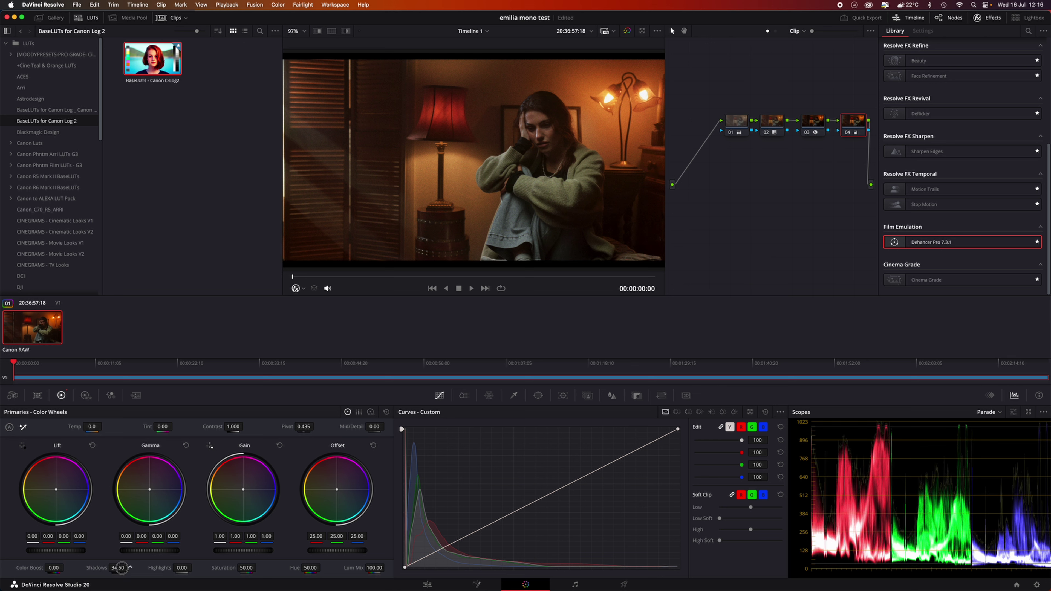
# Step: Increase the Film Grain amount in the Dehancer node's settings, with the 35 mm ISO 250 grain profile
pyautogui.click(817, 123)
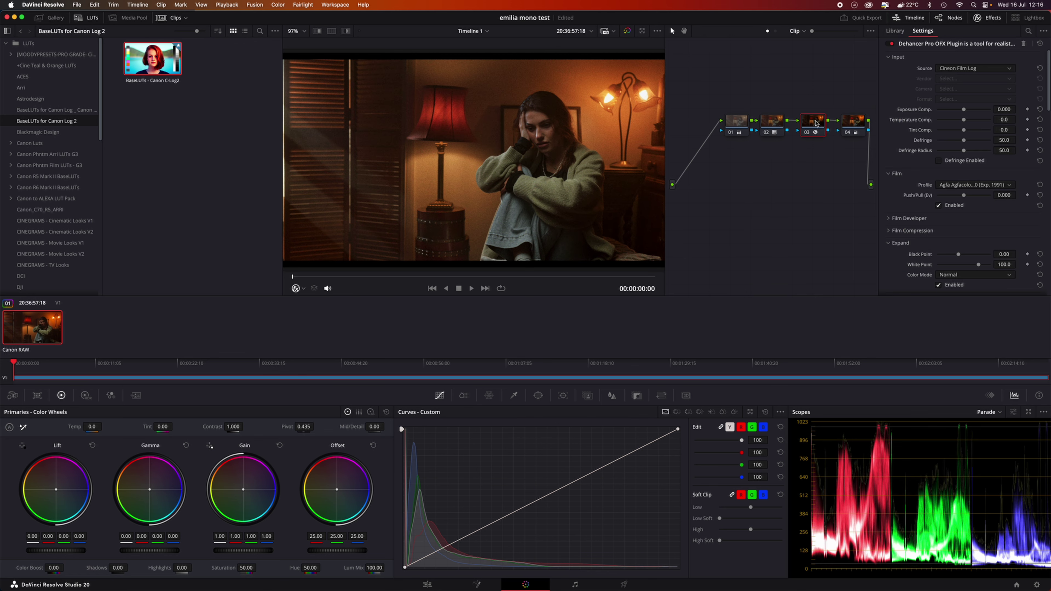
pyautogui.scroll(-4, 1001, 241)
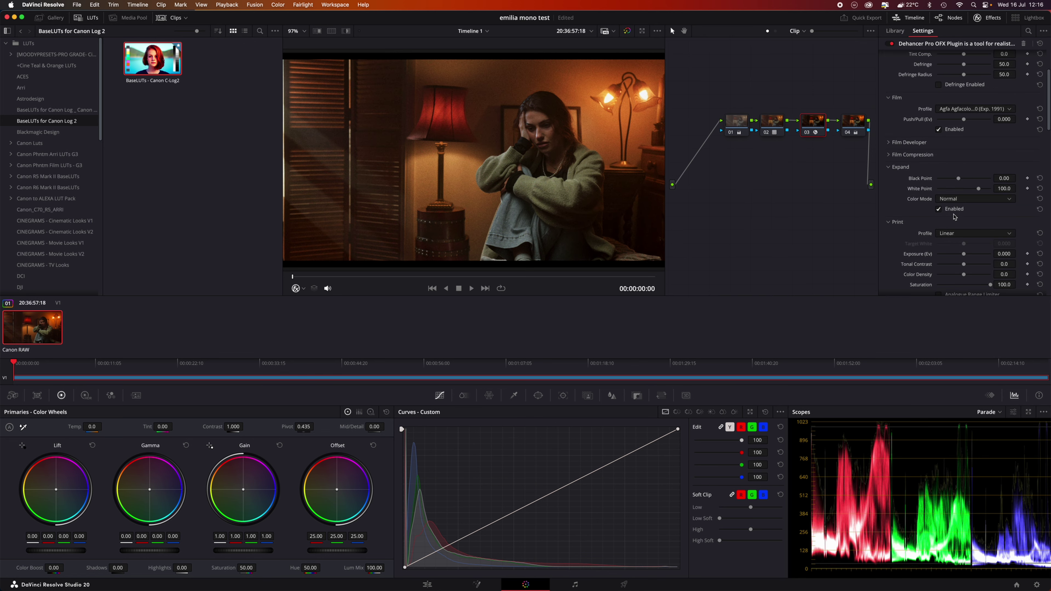
pyautogui.scroll(-4, 954, 217)
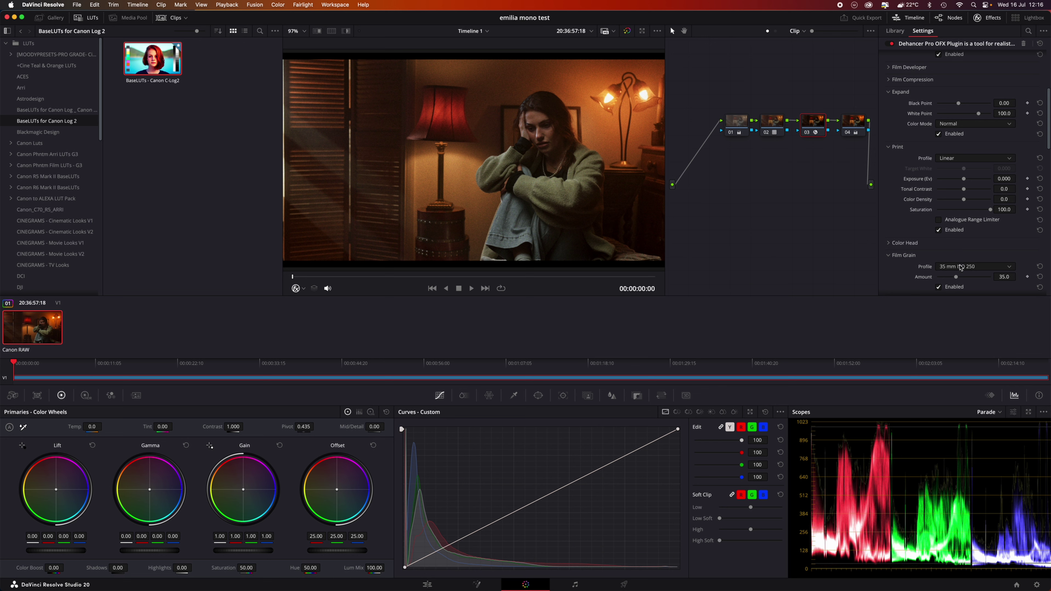
pyautogui.scroll(-2, 931, 249)
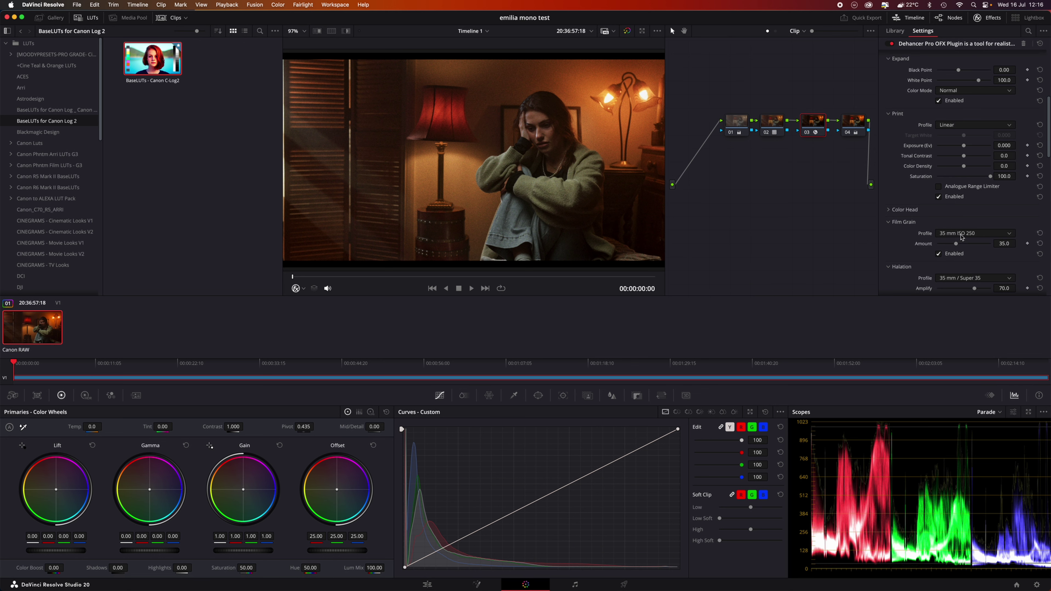
pyautogui.moveTo(957, 246); pyautogui.dragTo(997, 251)
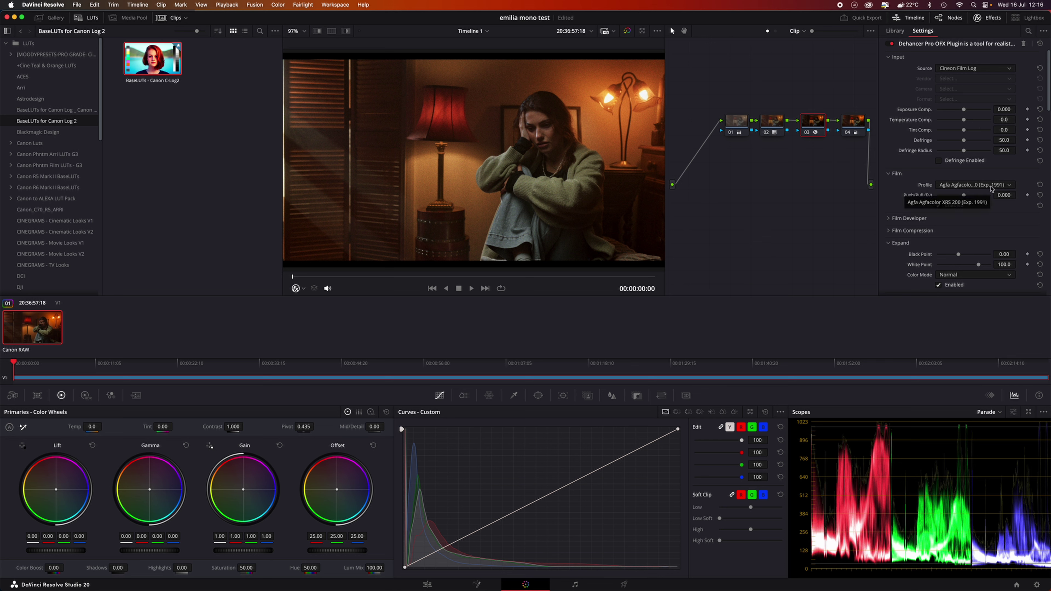
# Step: Try the Fujicolor Superia 200 and Kodak Gold 200 film profiles in Dehancer
pyautogui.click(991, 189)
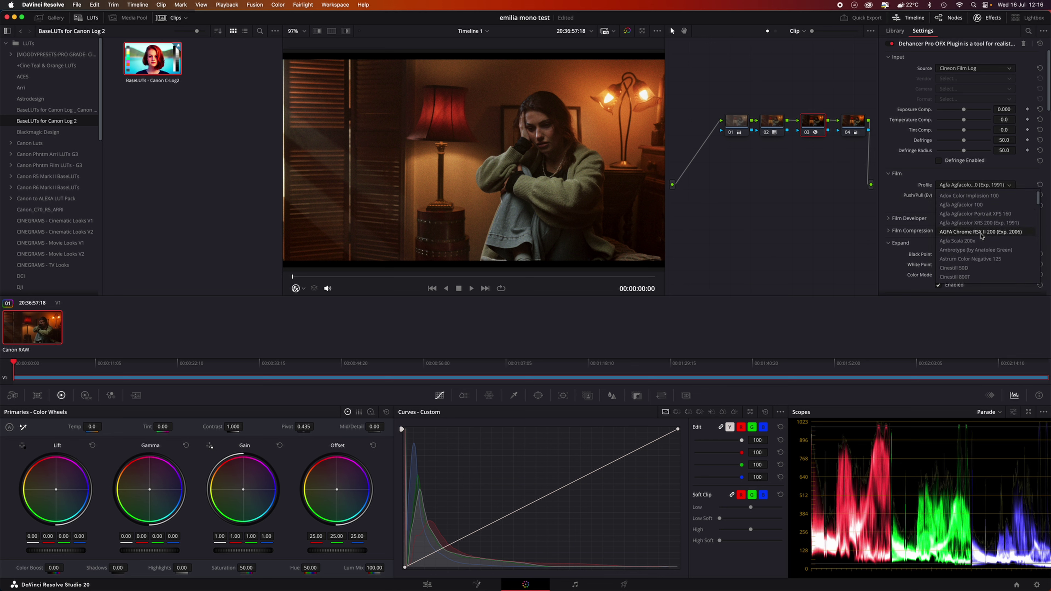
pyautogui.scroll(-3, 979, 257)
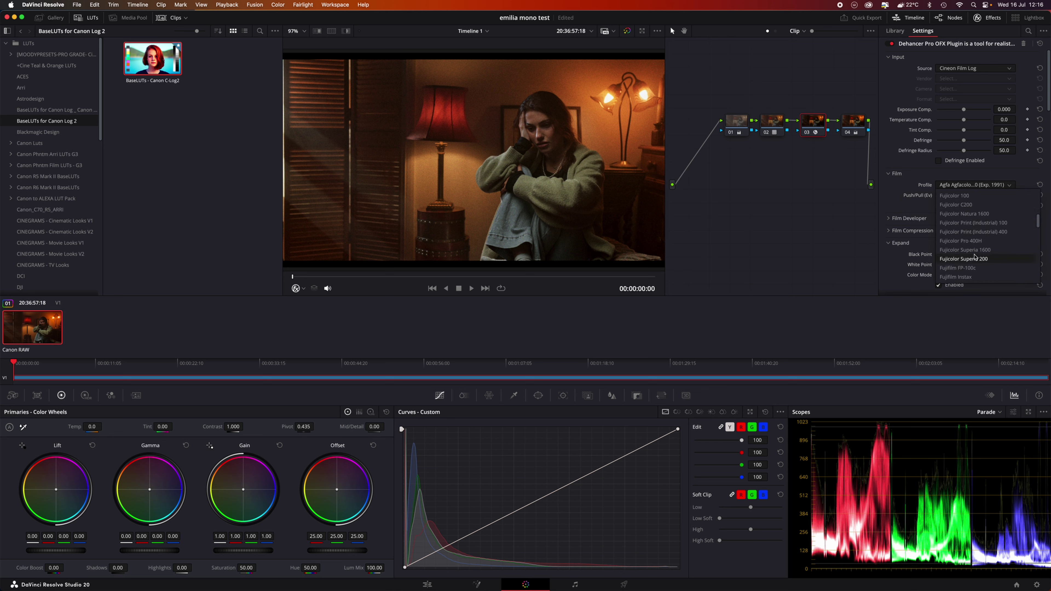
pyautogui.click(973, 215)
pyautogui.click(977, 187)
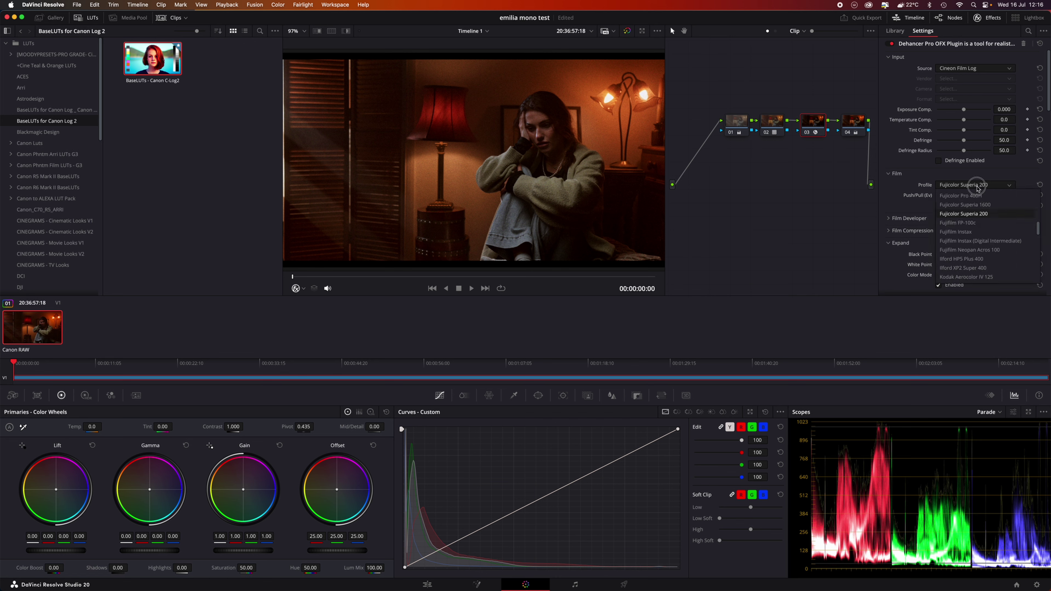
pyautogui.scroll(-3, 971, 230)
pyautogui.click(975, 222)
pyautogui.click(975, 185)
pyautogui.click(975, 250)
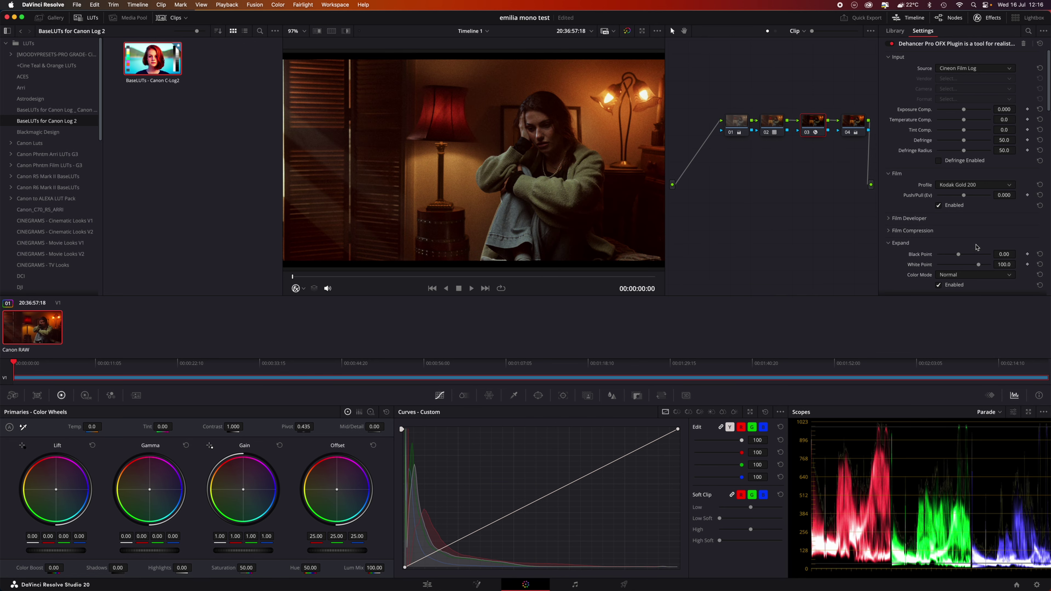
# Step: Set the Dehancer film profile to Kodak Portra 160 and slightly raise the color temperature of the same node
pyautogui.click(978, 186)
pyautogui.scroll(-3, 976, 247)
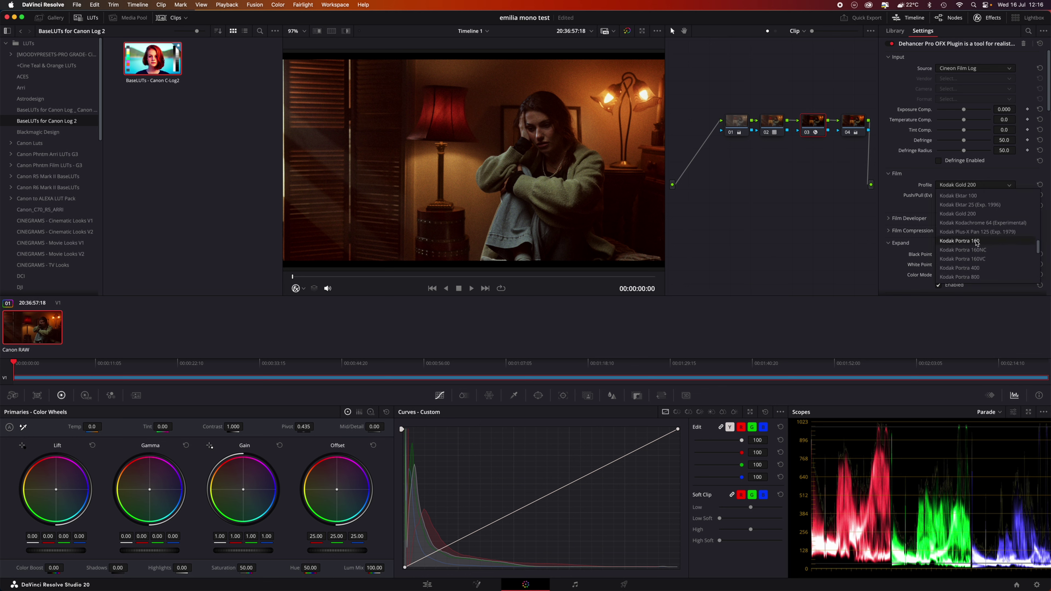
pyautogui.click(977, 241)
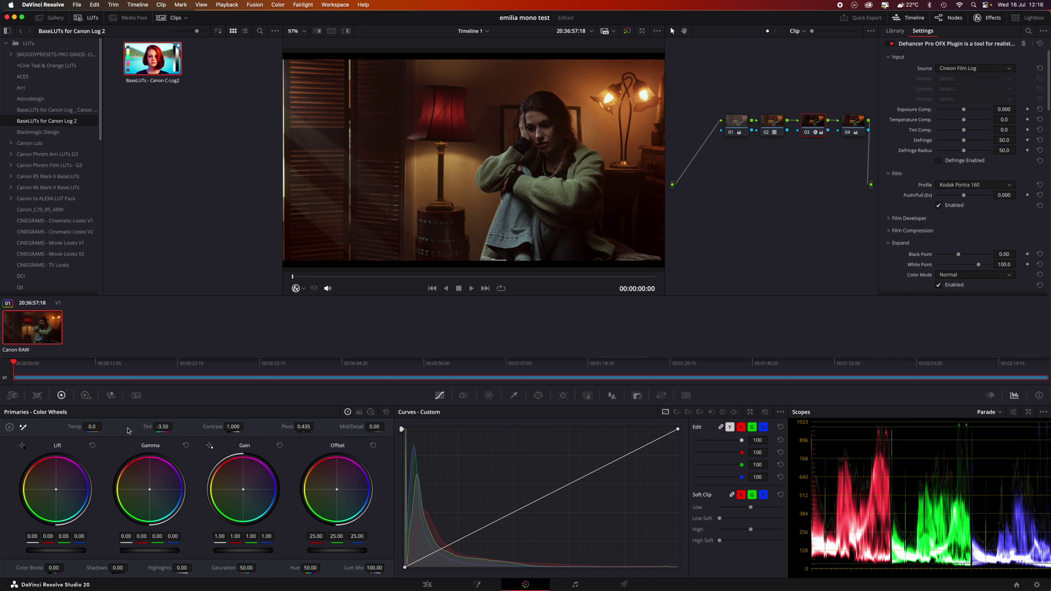
pyautogui.moveTo(90, 429); pyautogui.dragTo(105, 426)
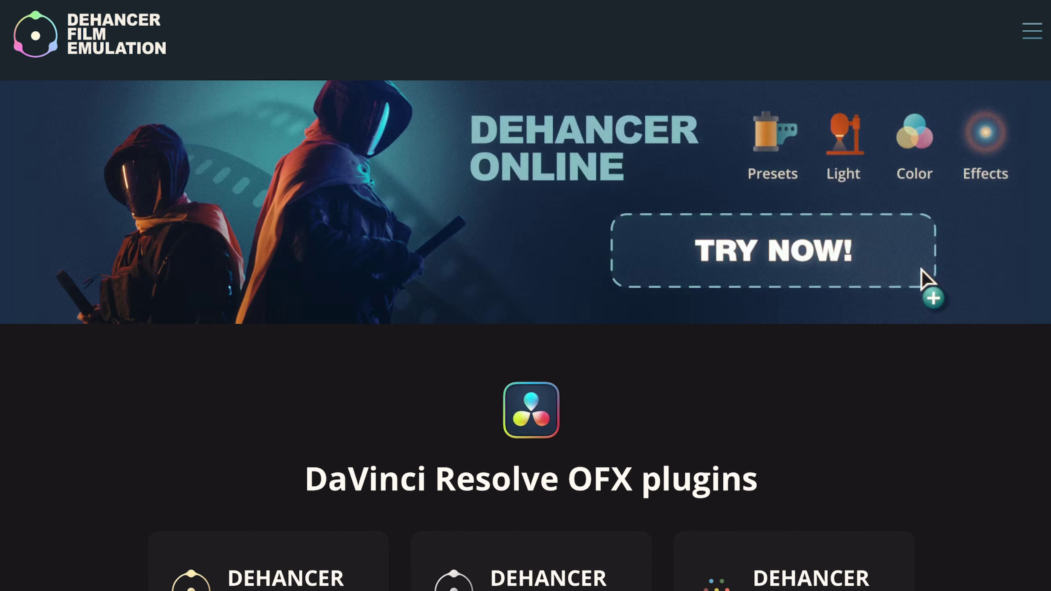
# Step: Switch to the Dehancer website and compare the prices and contents of the Video & Photo and Studio plans for its DaVinci Resolve plugins
pyautogui.scroll(-8, 525, 296)
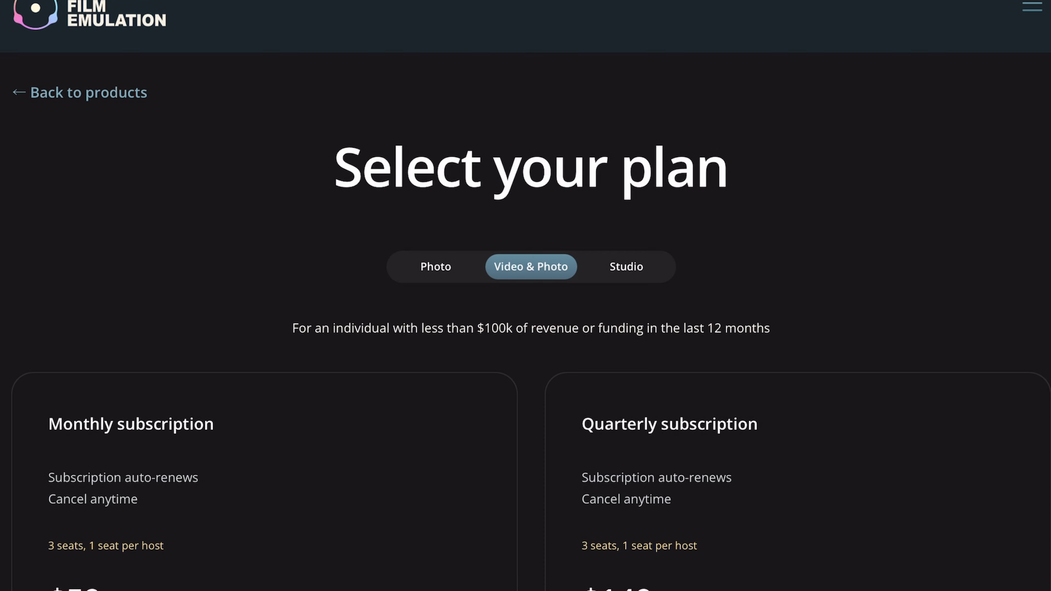
pyautogui.scroll(-5, 525, 295)
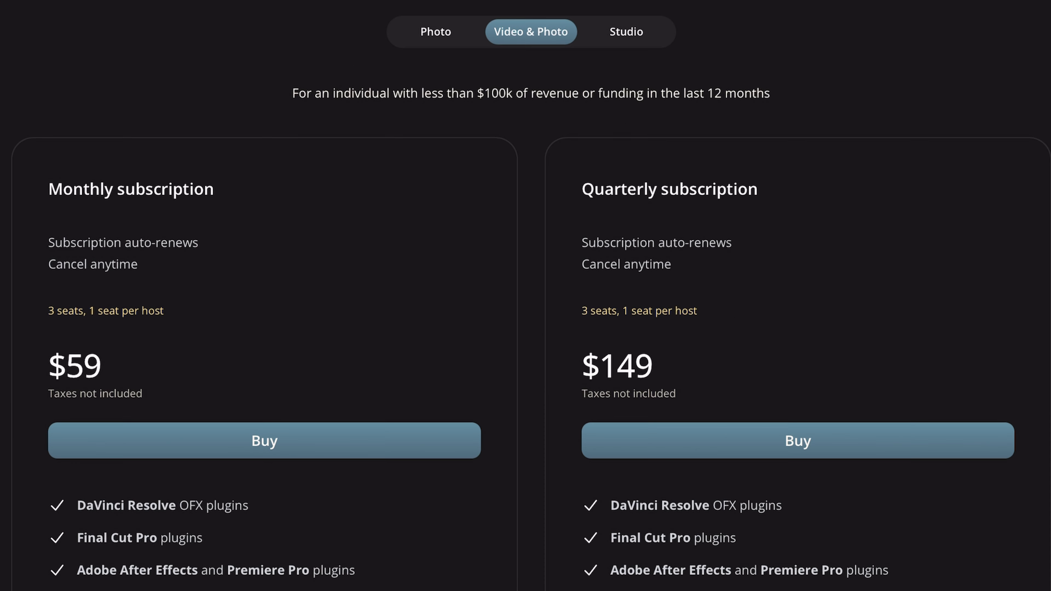
pyautogui.scroll(-3, 525, 295)
pyautogui.scroll(4, 525, 295)
pyautogui.scroll(-1, 525, 295)
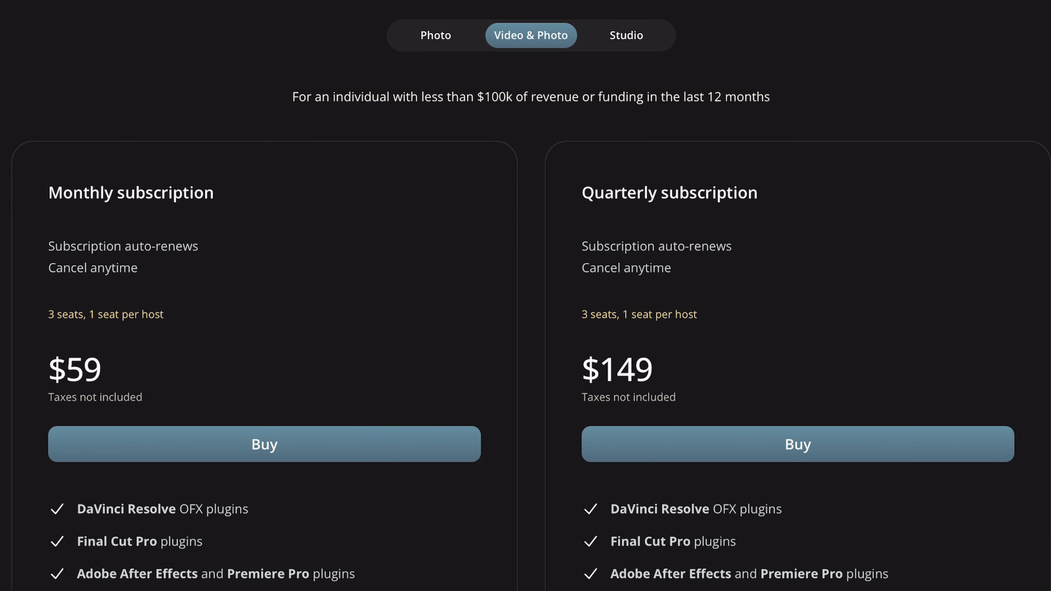
pyautogui.click(626, 36)
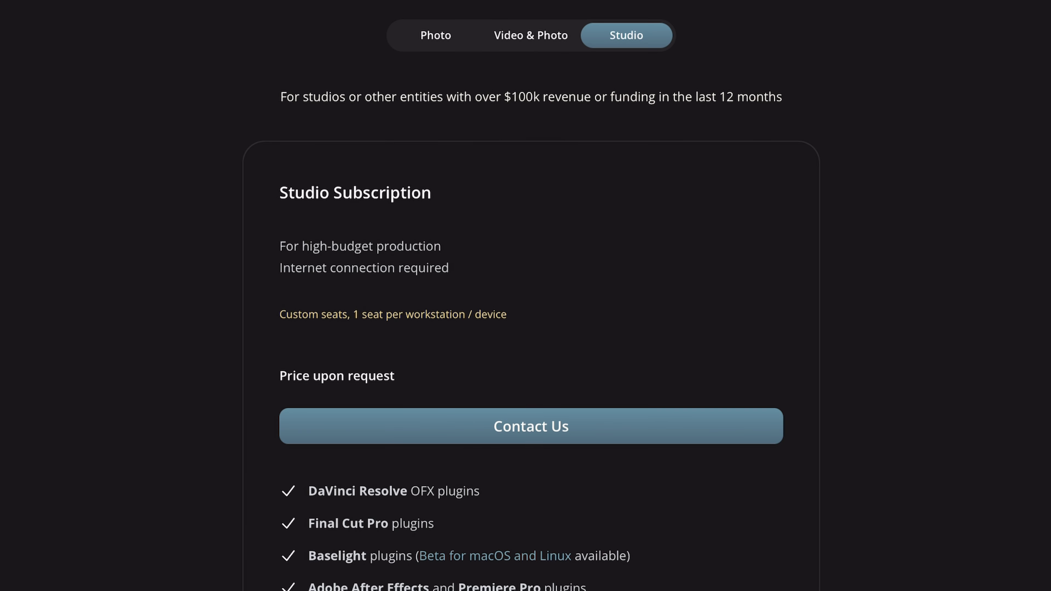
pyautogui.click(530, 35)
pyautogui.scroll(-12, 525, 295)
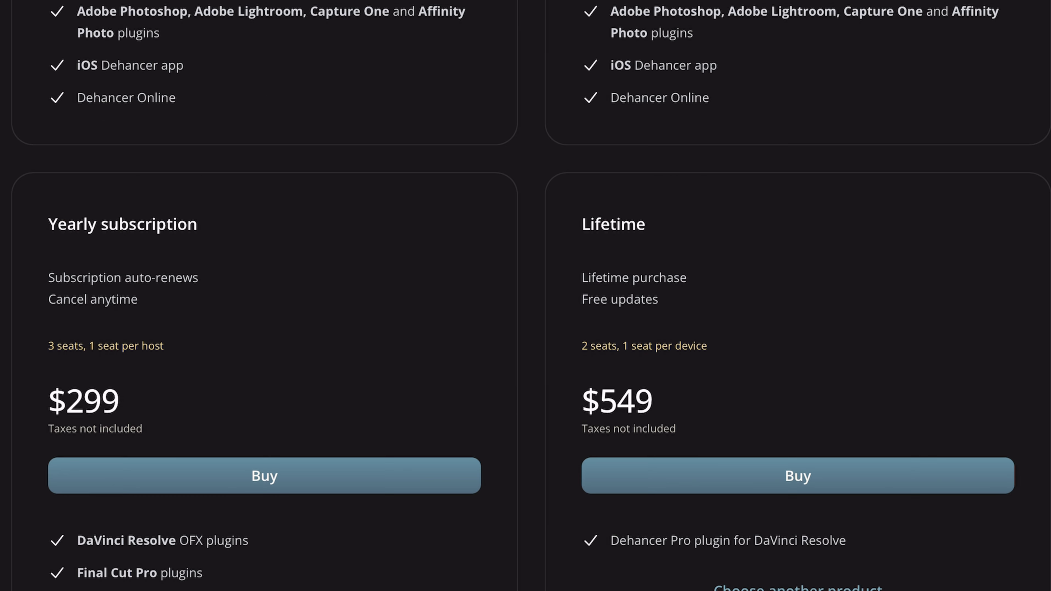
pyautogui.scroll(-6, 525, 296)
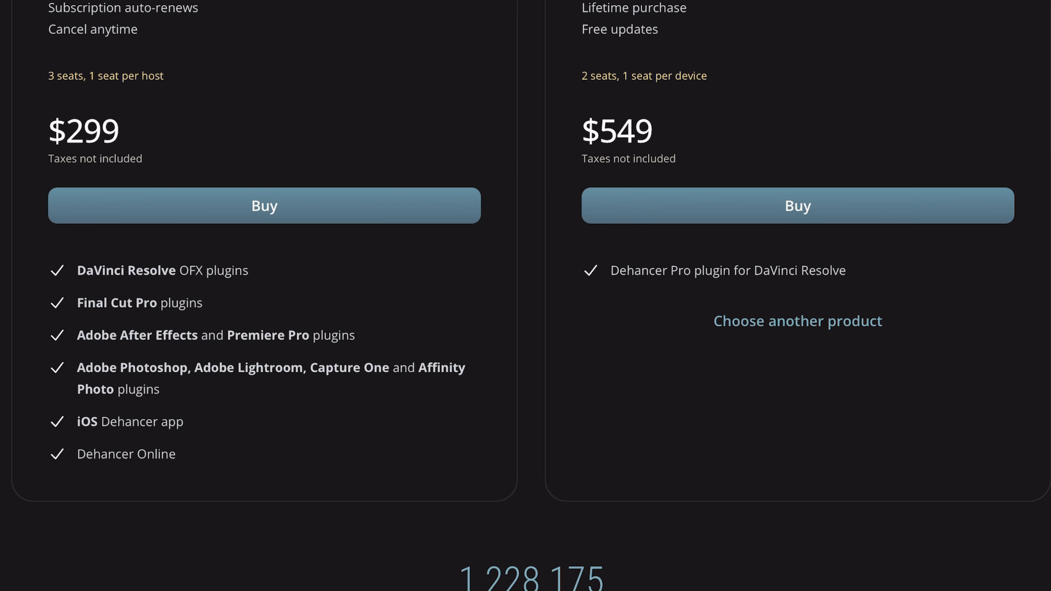
pyautogui.scroll(20, 525, 295)
pyautogui.scroll(2, 526, 296)
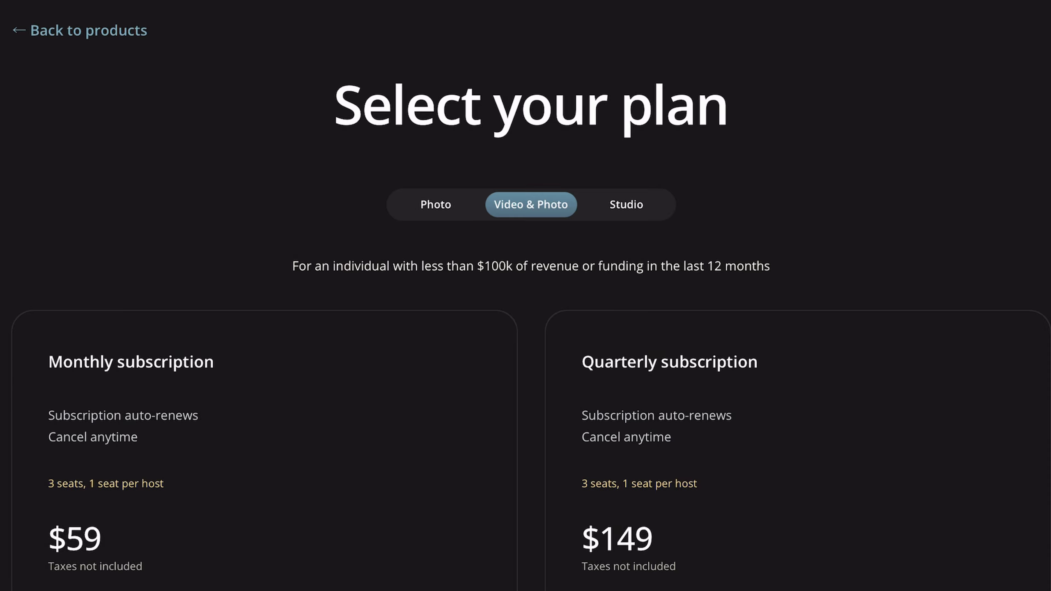